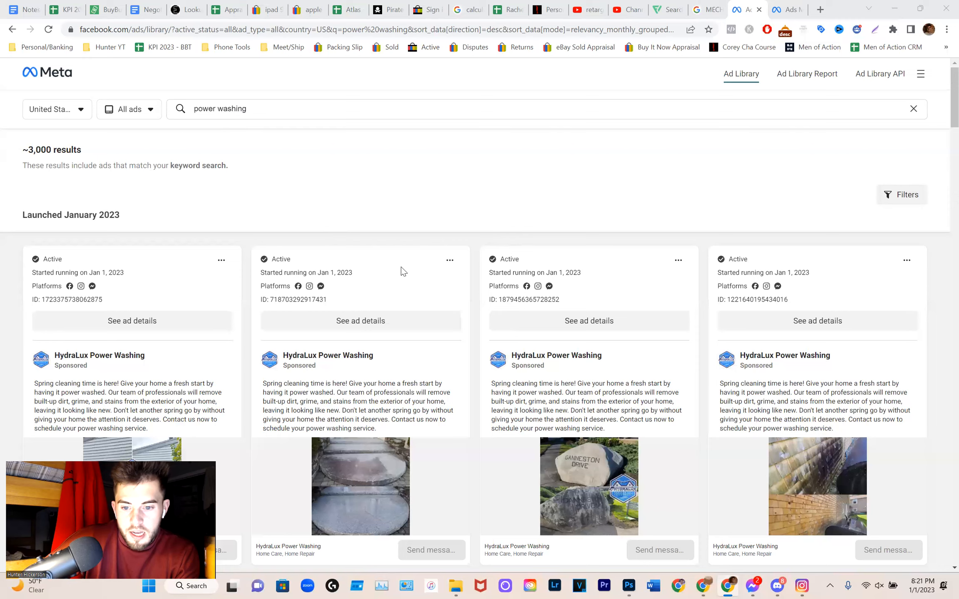
# Step: Look through the power washing ads launched in January 2023 in the Ad Library, including their text and before-and-after images
pyautogui.scroll(-3, 510, 272)
pyautogui.scroll(1, 242, 64)
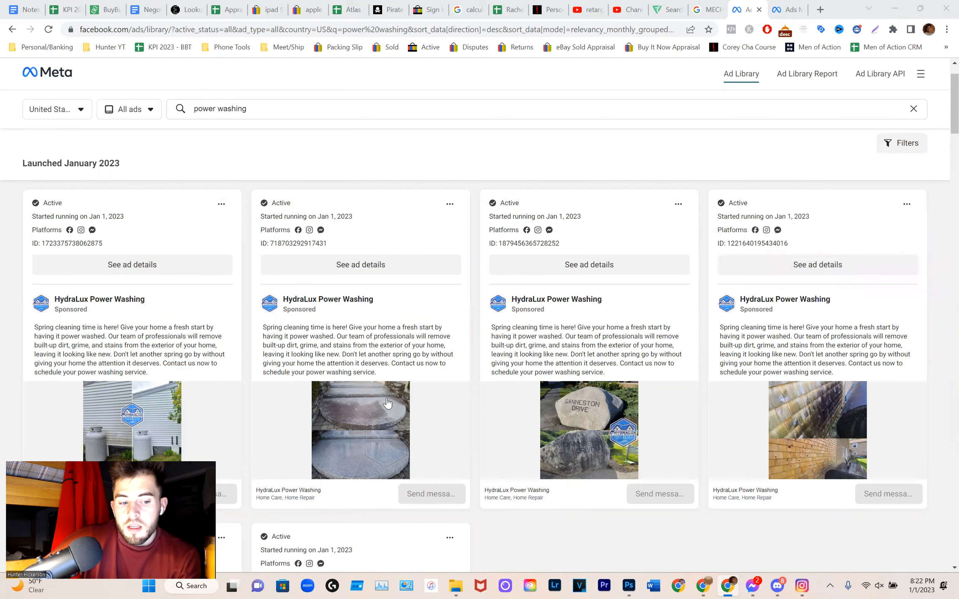
pyautogui.scroll(-3, 354, 402)
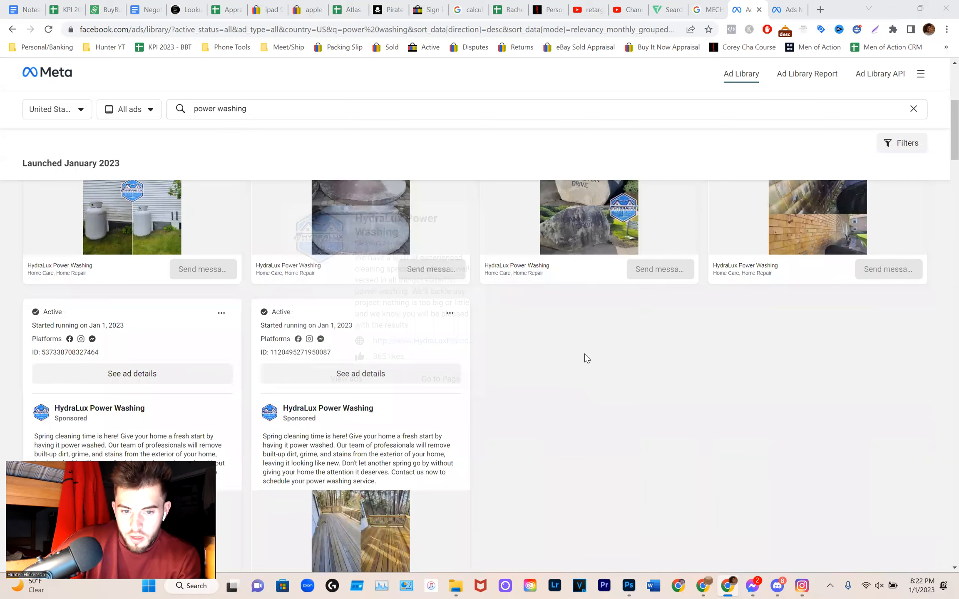
pyautogui.scroll(-3, 585, 355)
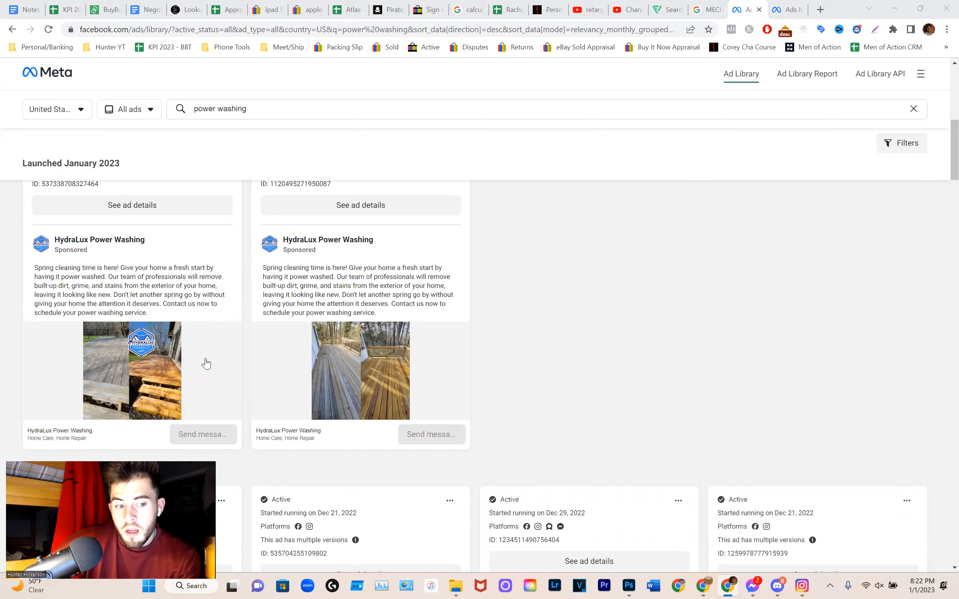
pyautogui.scroll(-4, 480, 367)
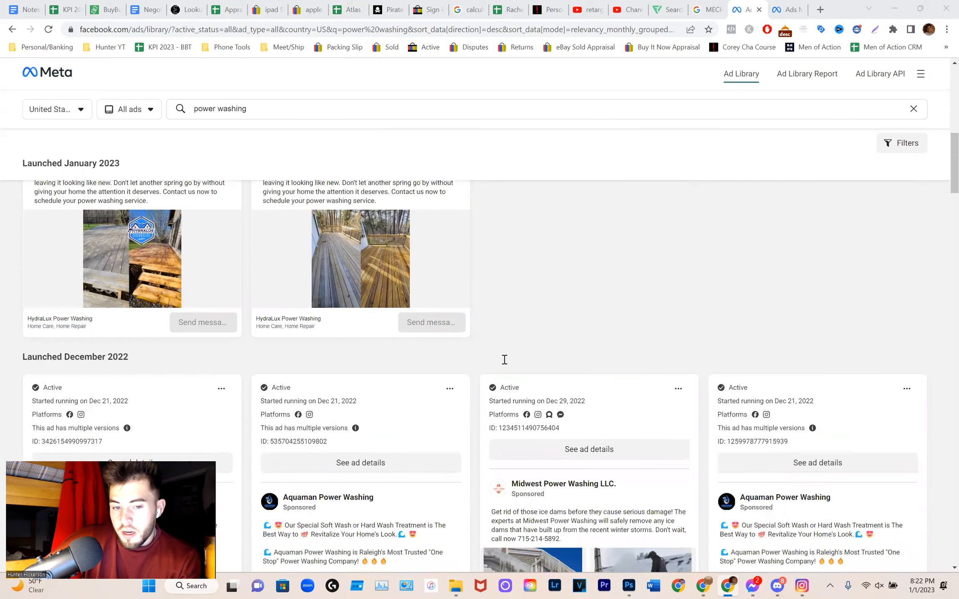
pyautogui.scroll(1, 416, 262)
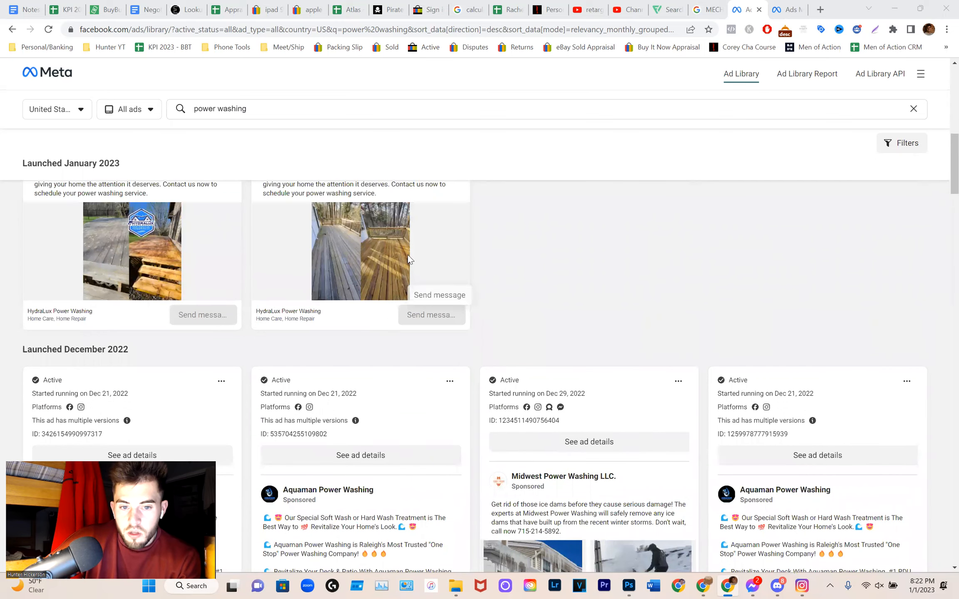
pyautogui.scroll(1, 387, 316)
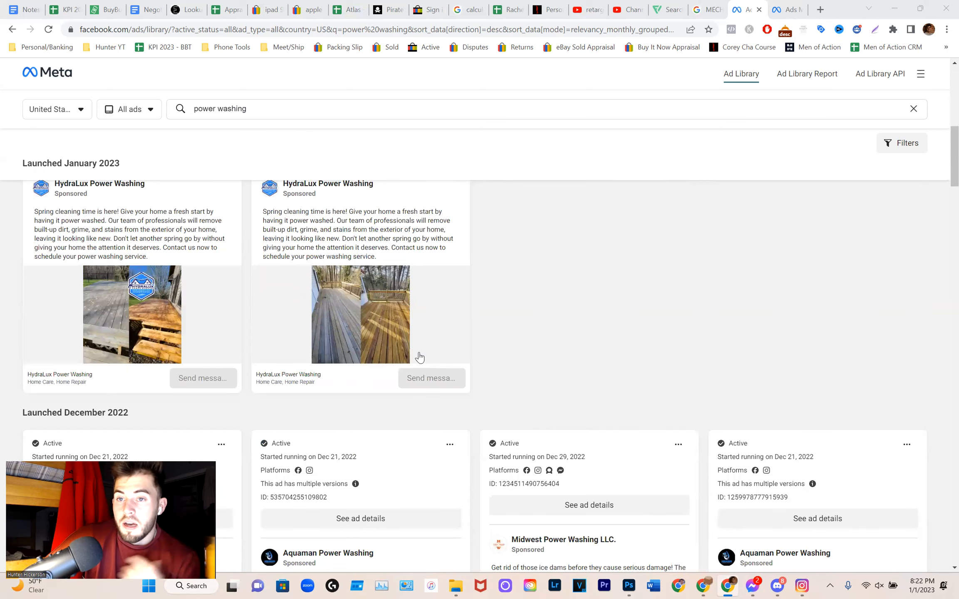
# Step: Switch to the Google Images page and search for "power washing before and after"
pyautogui.hotkey('ctrl', 'shift', 'Tab')
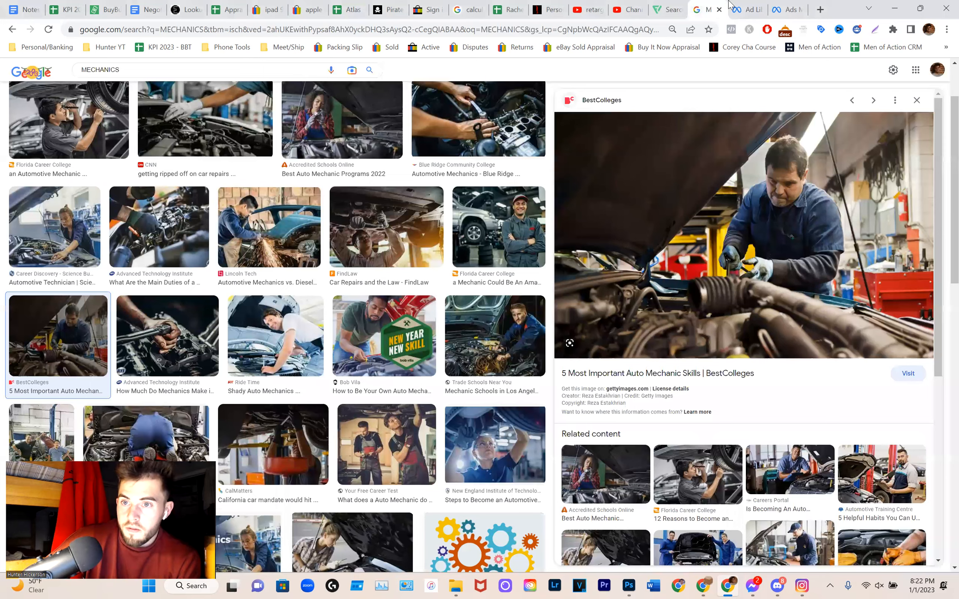
pyautogui.tripleClick(292, 70)
pyautogui.write('p')
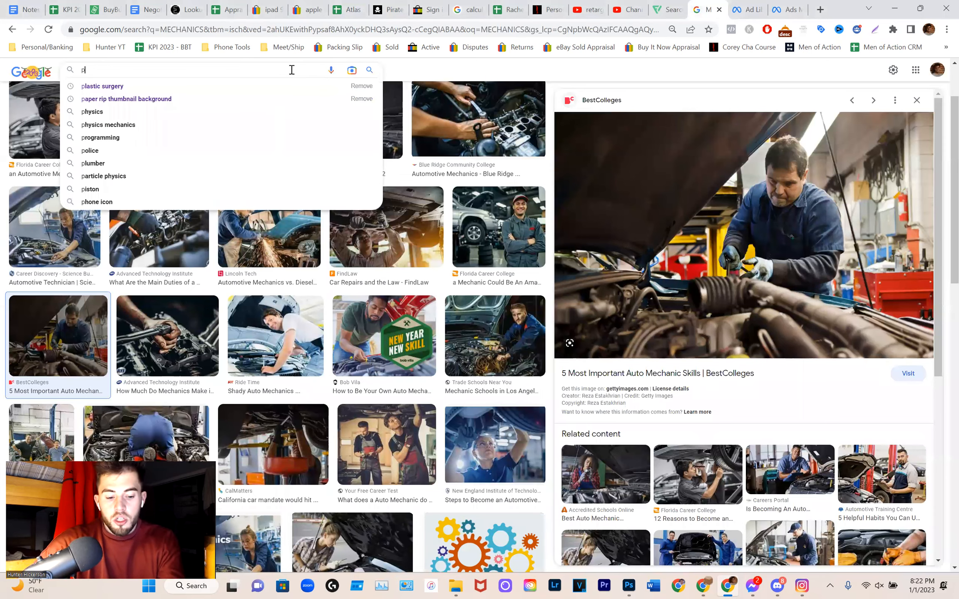
pyautogui.write('ower washing before')
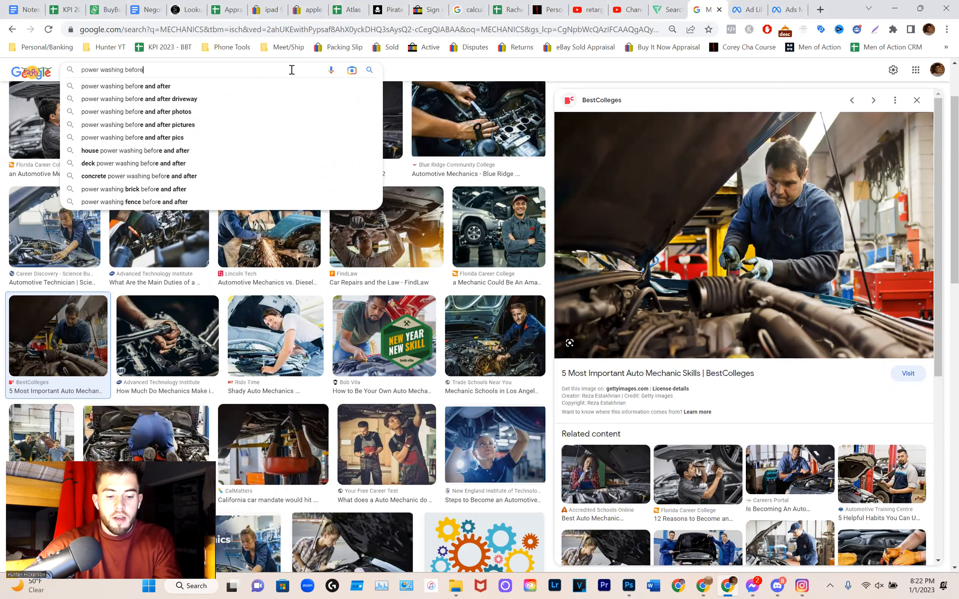
pyautogui.write(' and after')
pyautogui.press('Return')
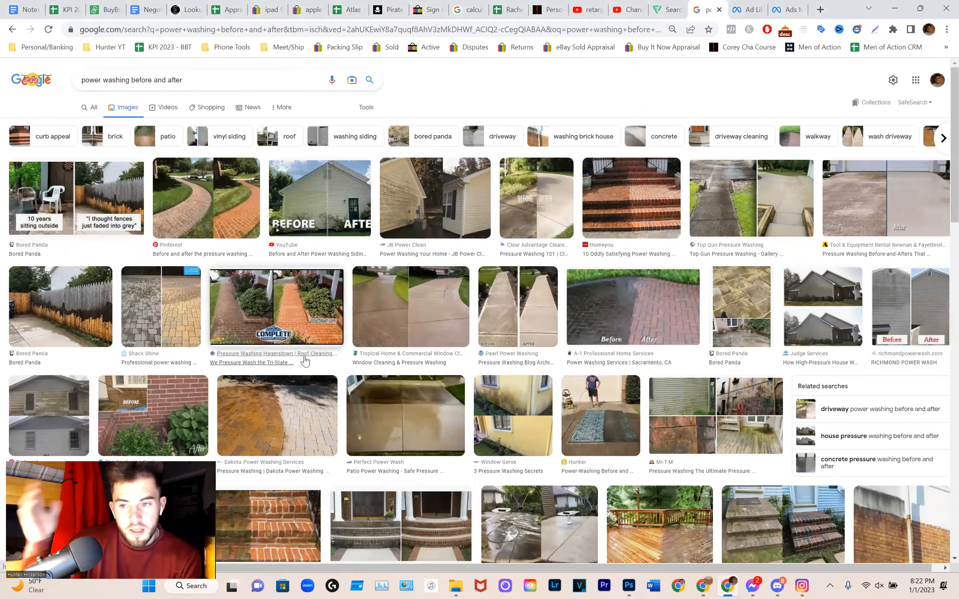
# Step: Return to the Ad Library and examine the power washing ads launched in December and October 2022 for creative ideas
pyautogui.click(741, 7)
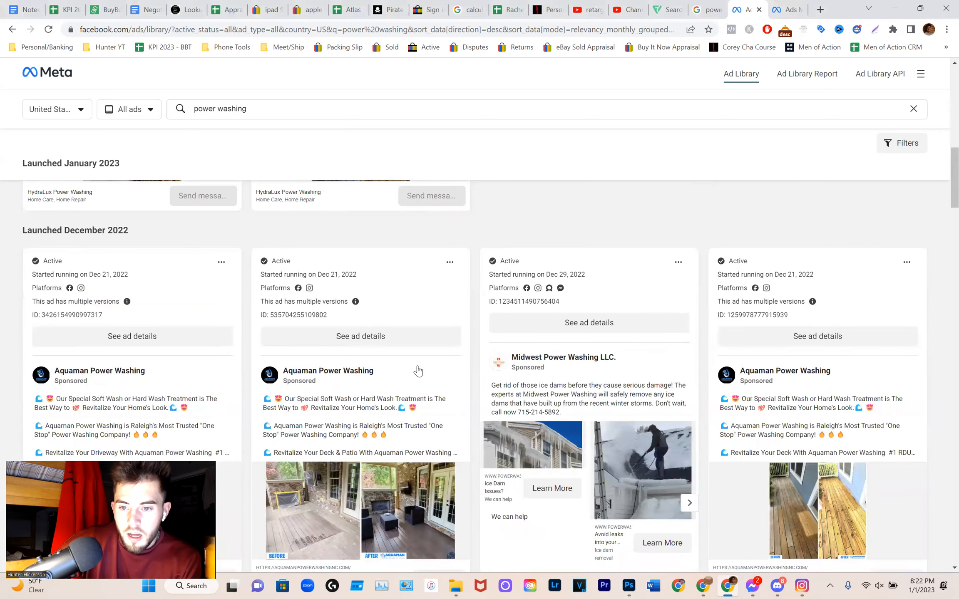
pyautogui.scroll(-3, 535, 359)
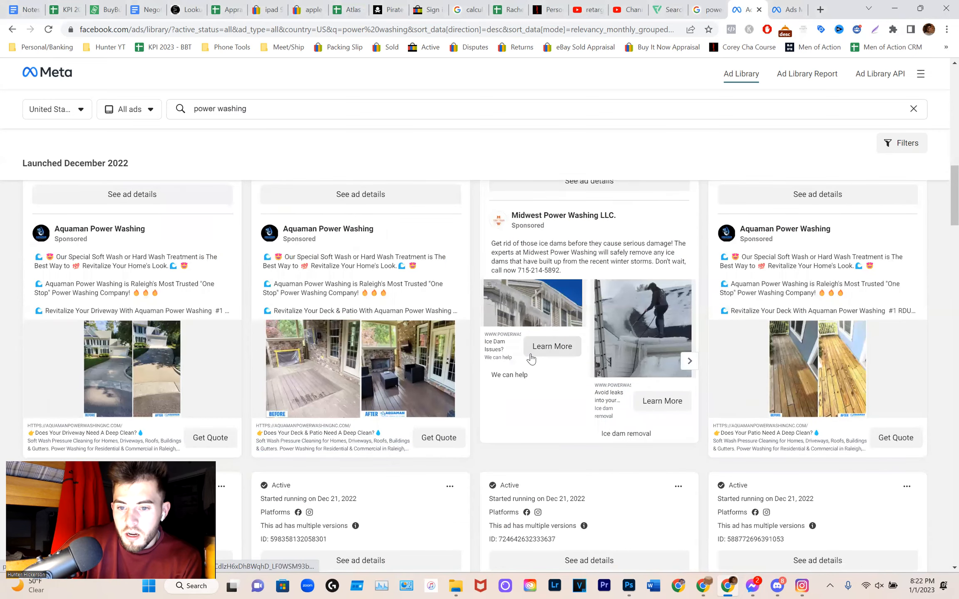
pyautogui.scroll(-5, 531, 358)
pyautogui.scroll(-5, 529, 356)
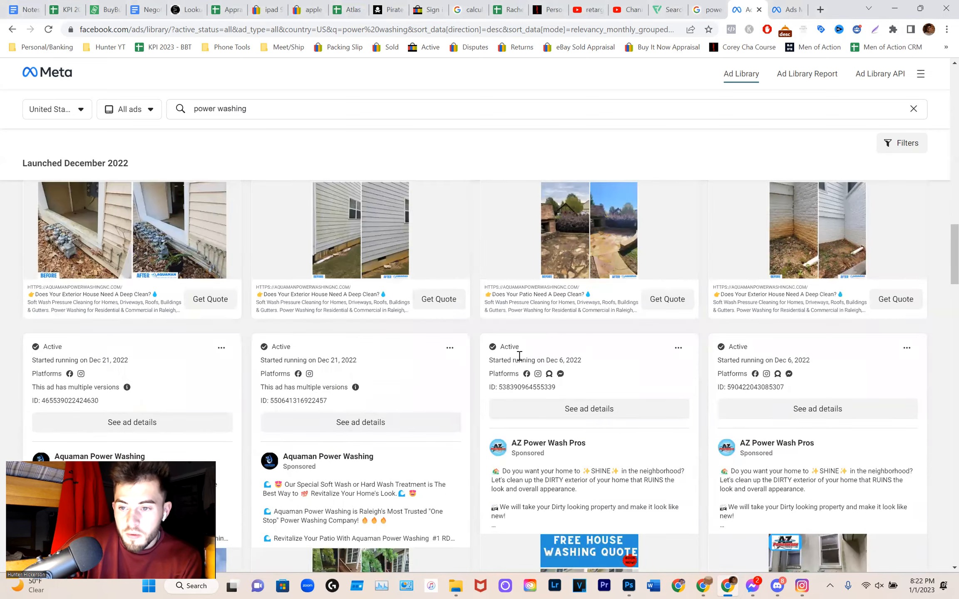
pyautogui.scroll(-8, 523, 373)
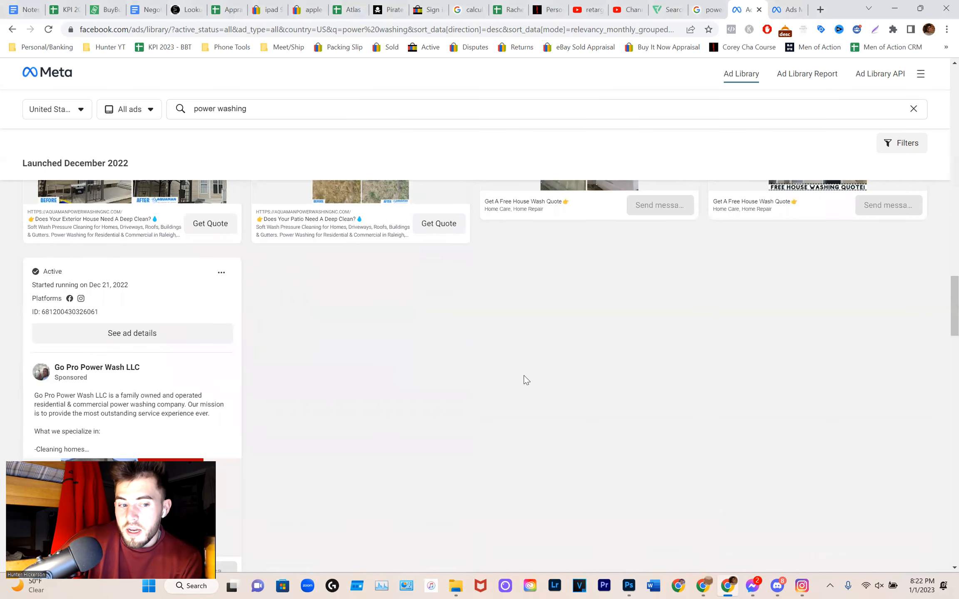
pyautogui.scroll(-5, 526, 380)
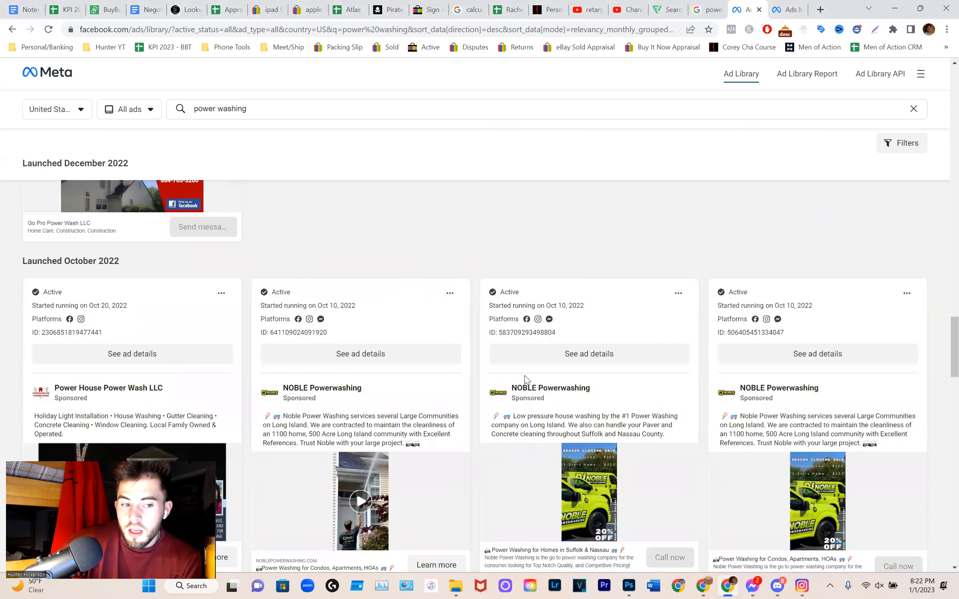
pyautogui.scroll(10, 524, 376)
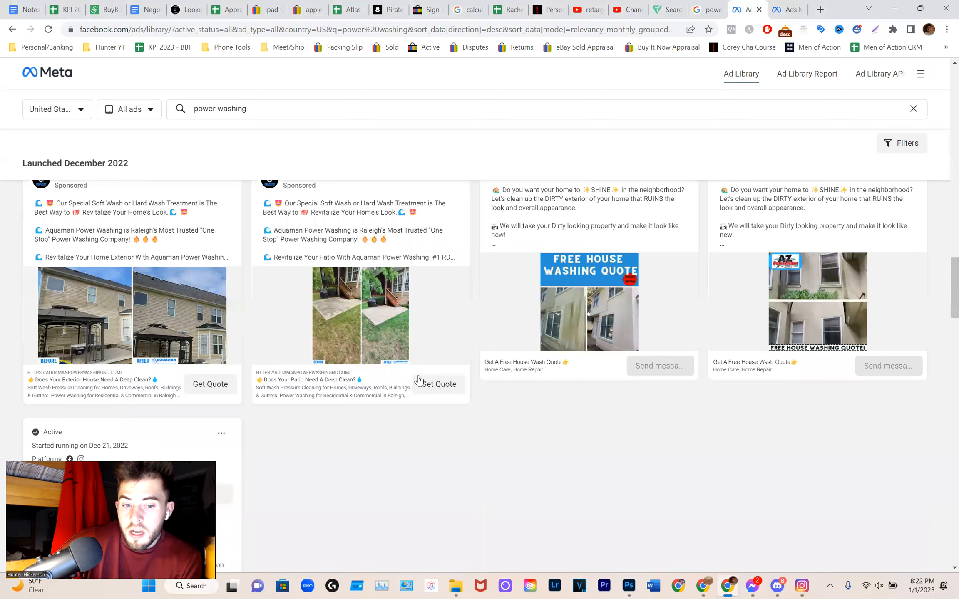
pyautogui.scroll(1, 417, 379)
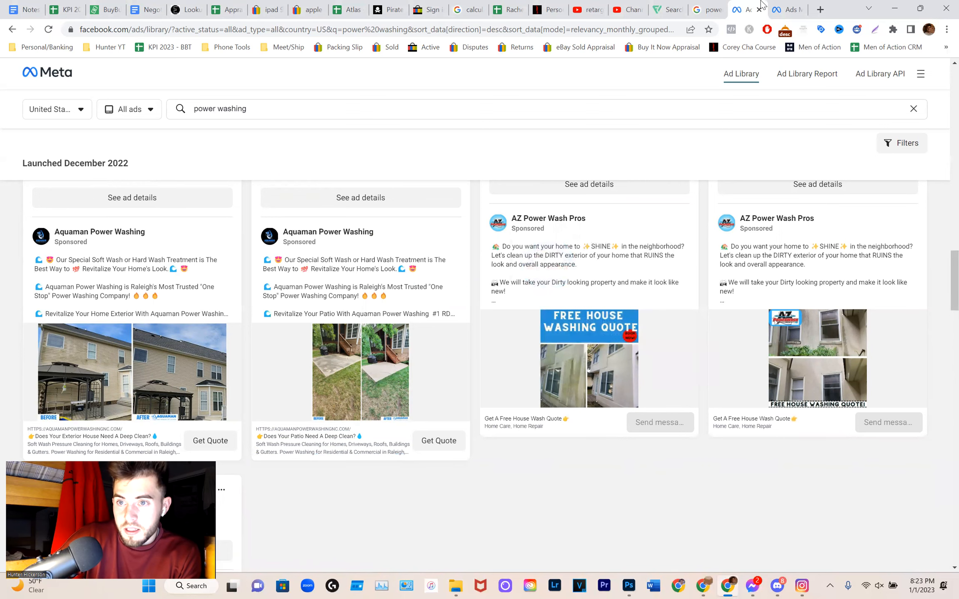
# Step: Switch to Ads Manager, close the open ad draft and show the list of campaigns
pyautogui.click(779, 6)
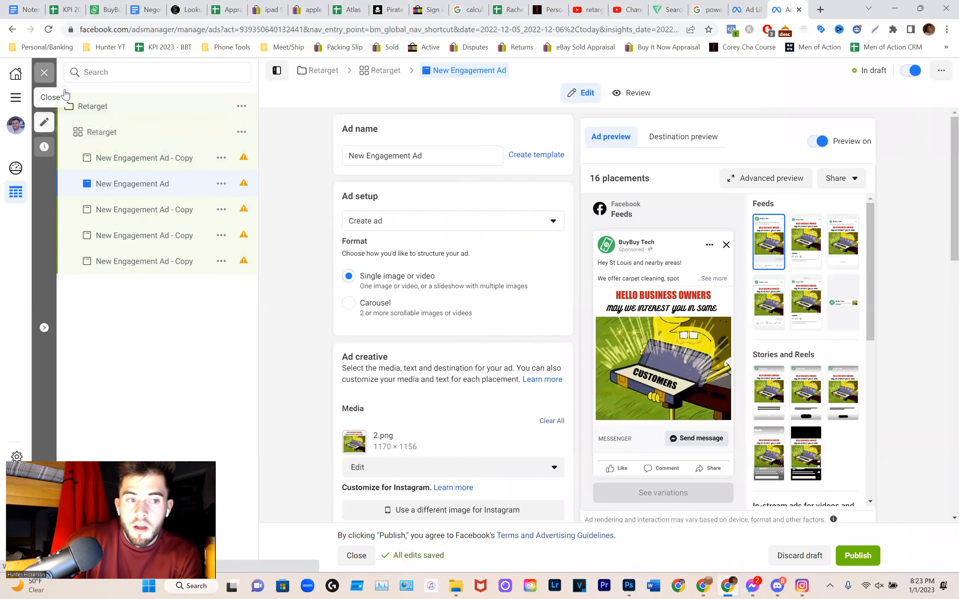
pyautogui.click(44, 74)
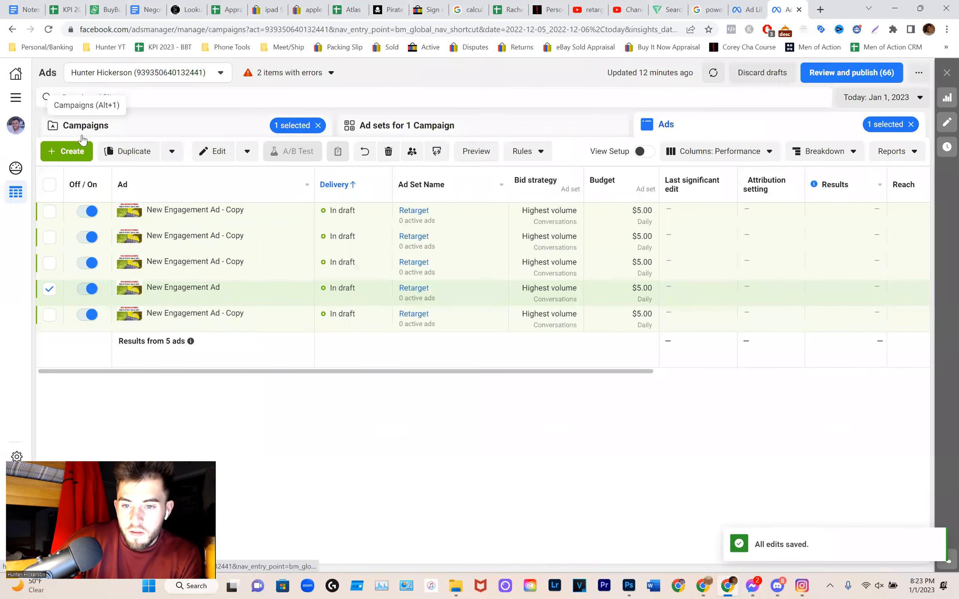
pyautogui.click(80, 127)
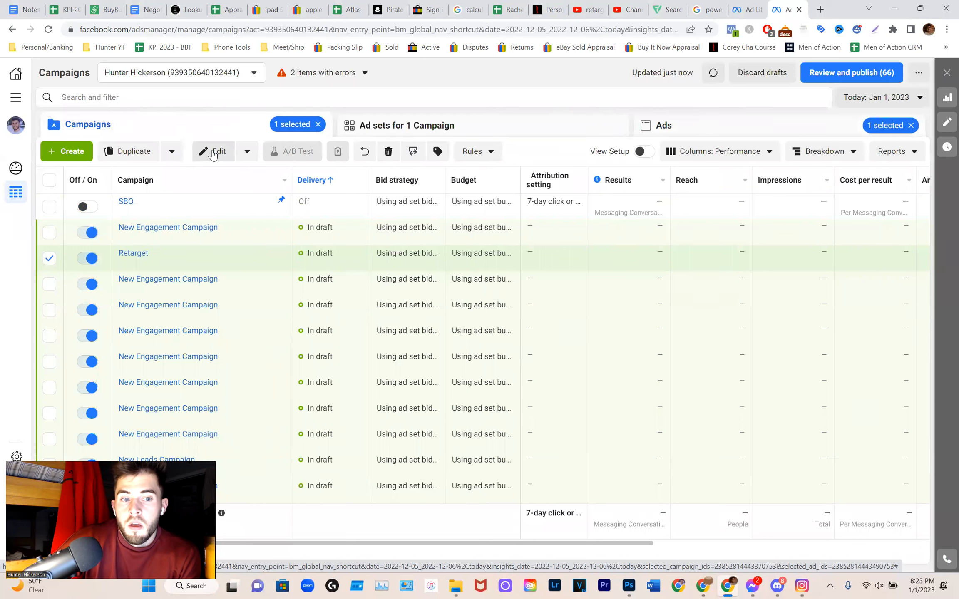
# Step: Create a new campaign with the Engagement objective and continue to its ad set settings
pyautogui.click(69, 153)
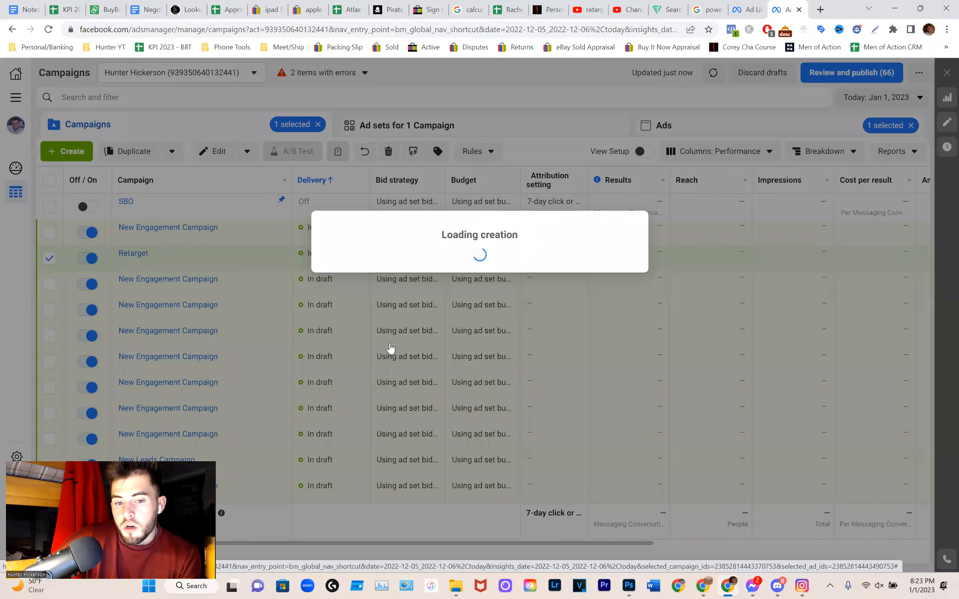
pyautogui.click(392, 333)
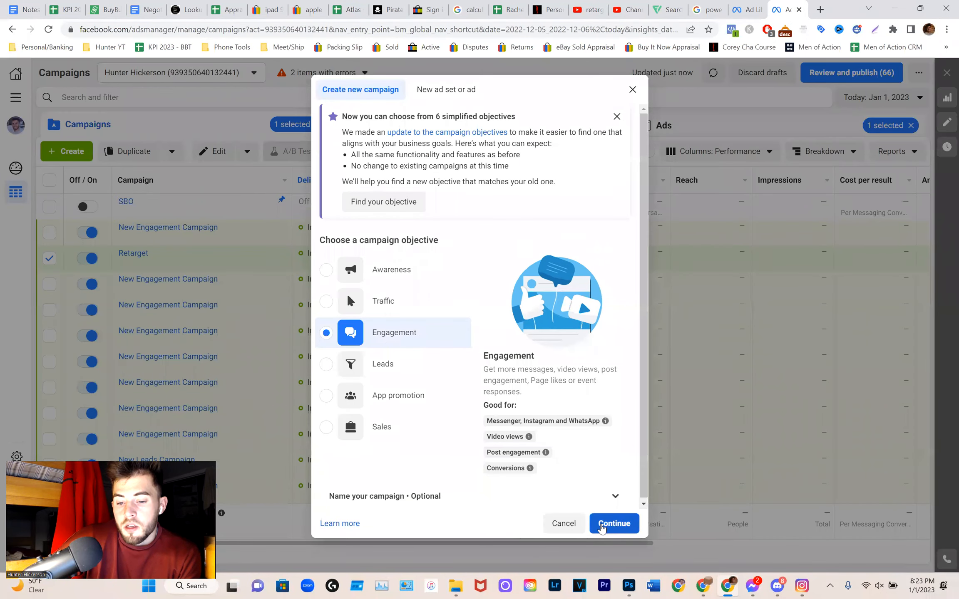
pyautogui.click(601, 524)
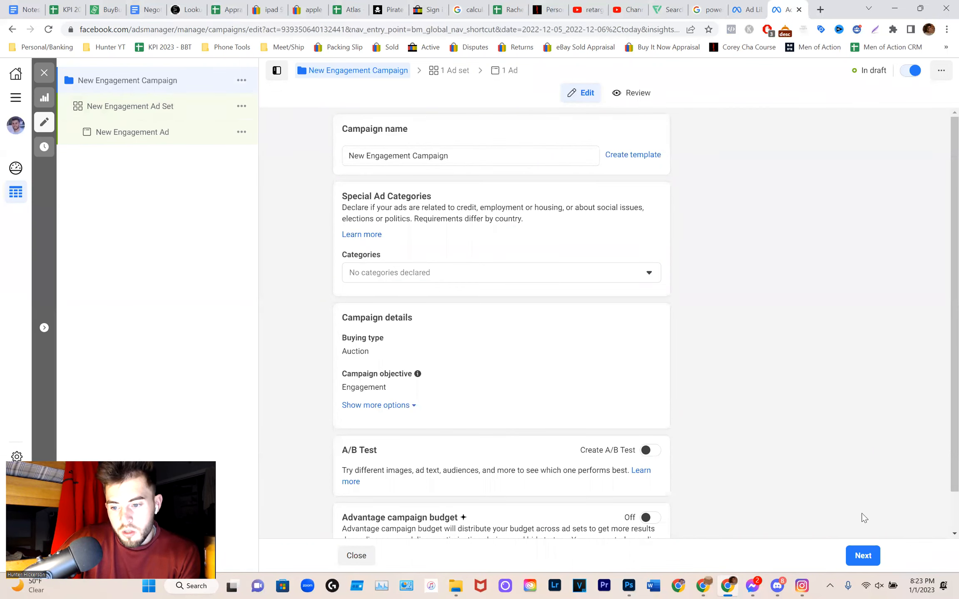
pyautogui.click(863, 556)
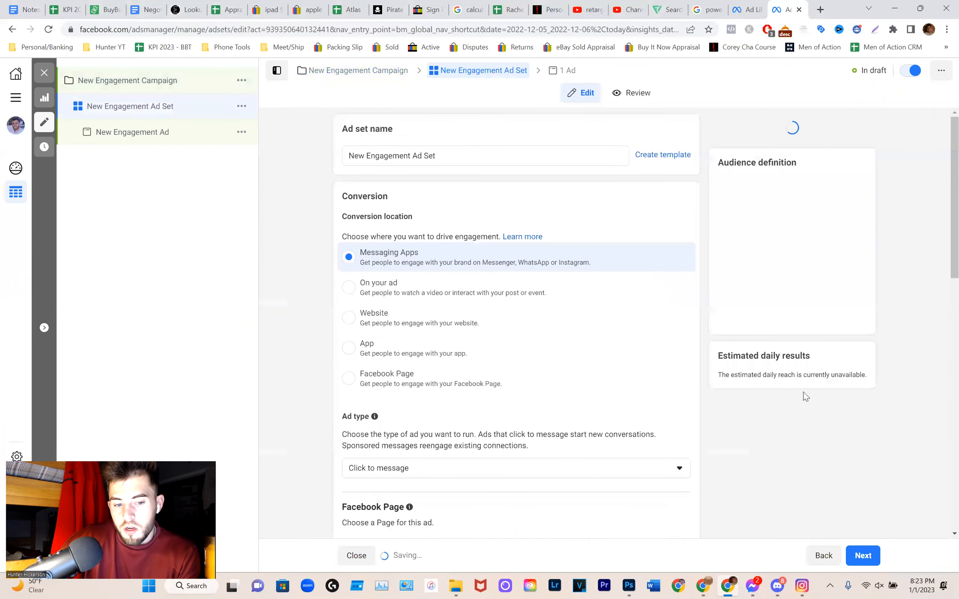
# Step: Open the Facebook Page selection in the ad set's conversion settings
pyautogui.scroll(-3, 448, 279)
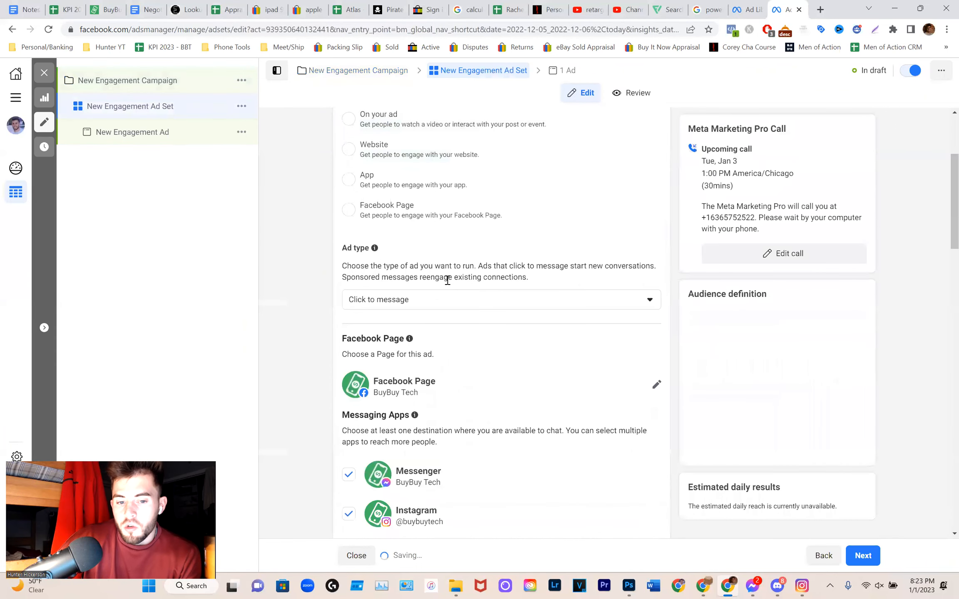
pyautogui.scroll(-3, 447, 280)
pyautogui.scroll(-1, 522, 201)
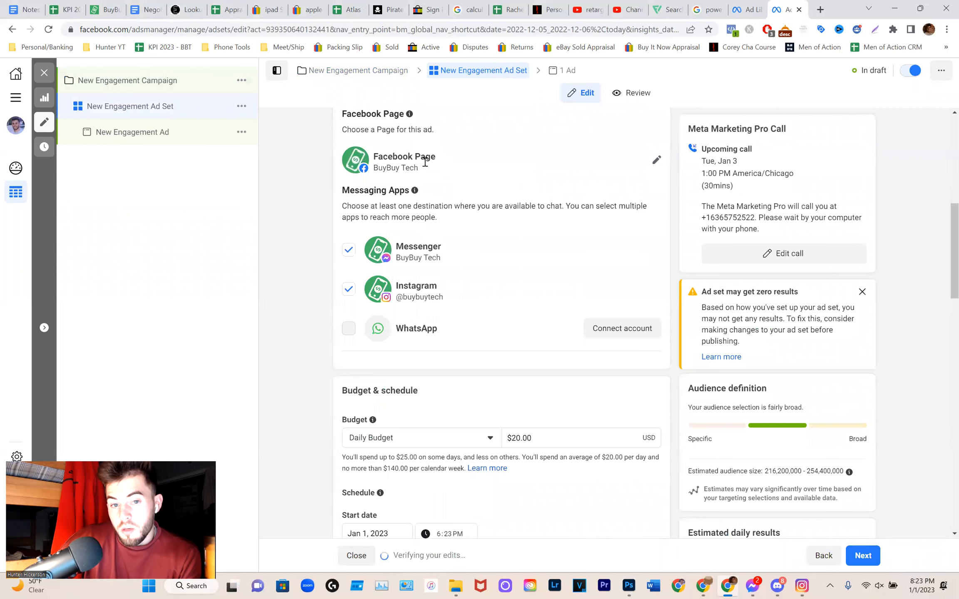
pyautogui.click(660, 162)
pyautogui.click(588, 207)
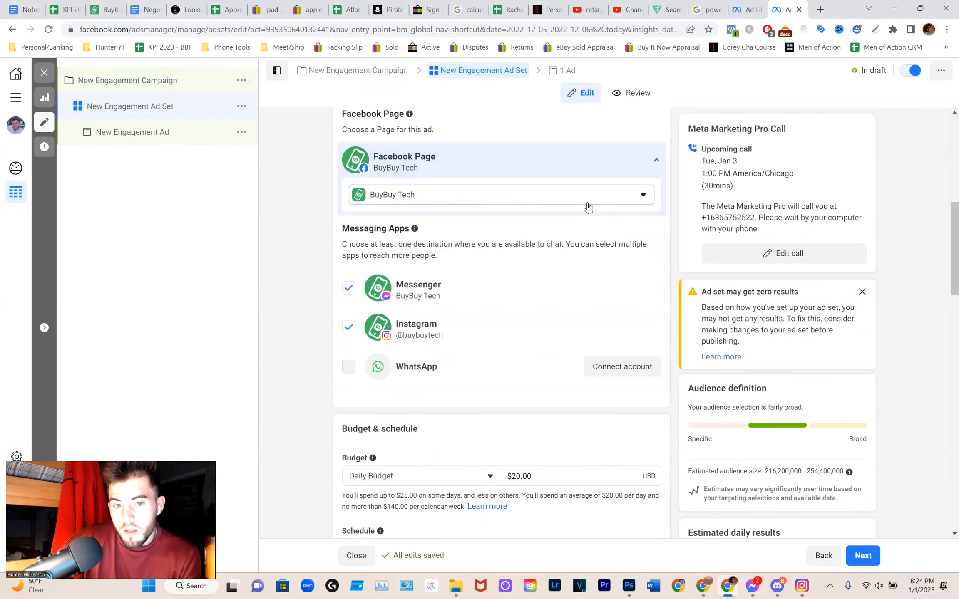
# Step: Set the ad set's daily budget to $5.00
pyautogui.scroll(-3, 423, 264)
pyautogui.doubleClick(554, 304)
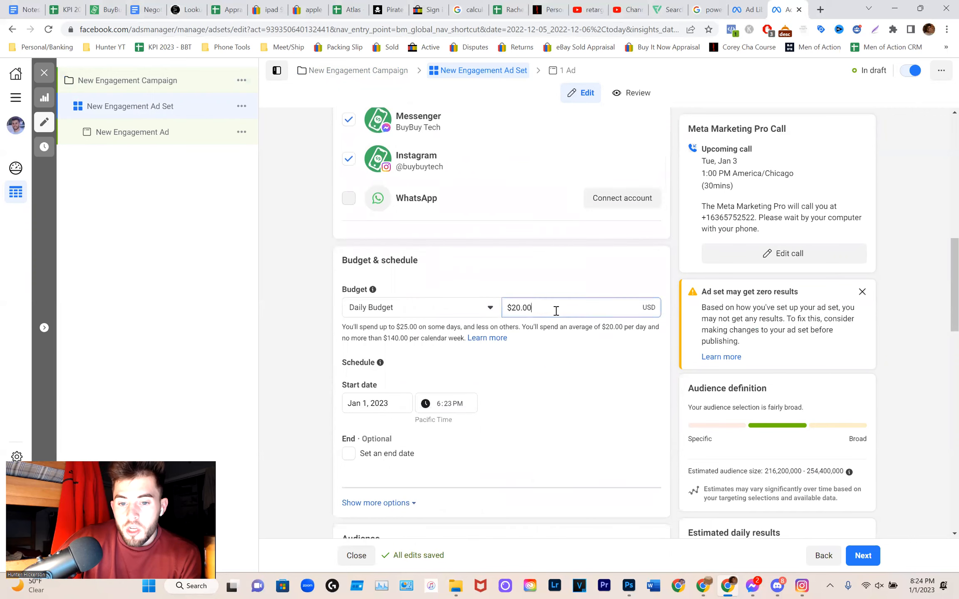
pyautogui.write('5')
pyautogui.click(293, 334)
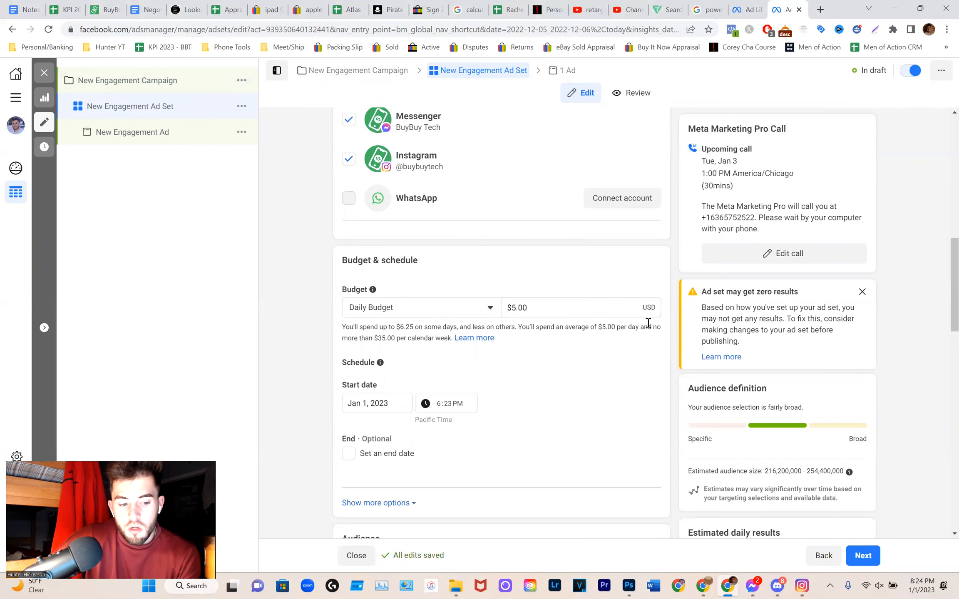
# Step: Read and dismiss the notice that the ad set may get zero results
pyautogui.scroll(-3, 648, 323)
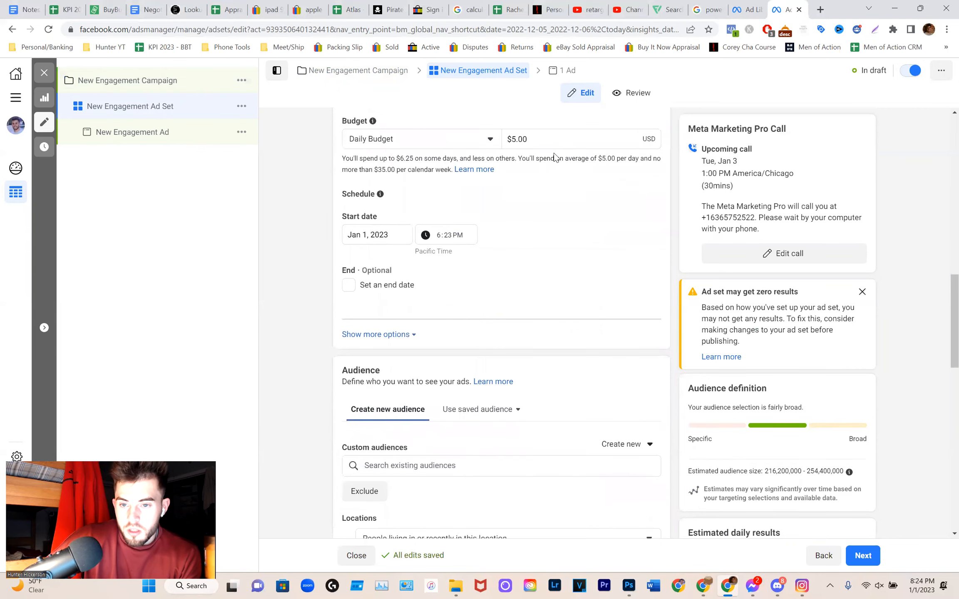
pyautogui.scroll(-2, 558, 308)
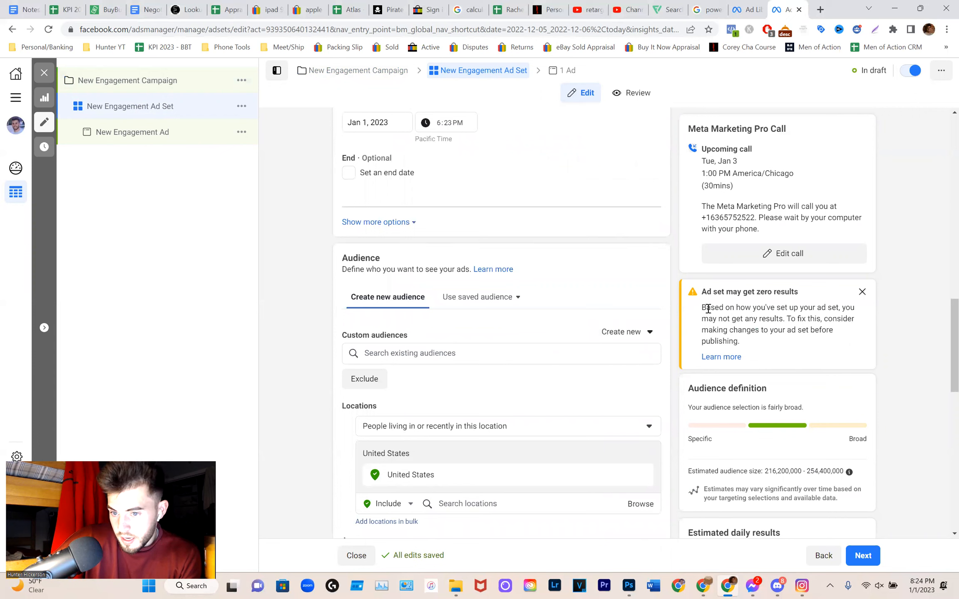
pyautogui.moveTo(708, 308); pyautogui.dragTo(846, 322)
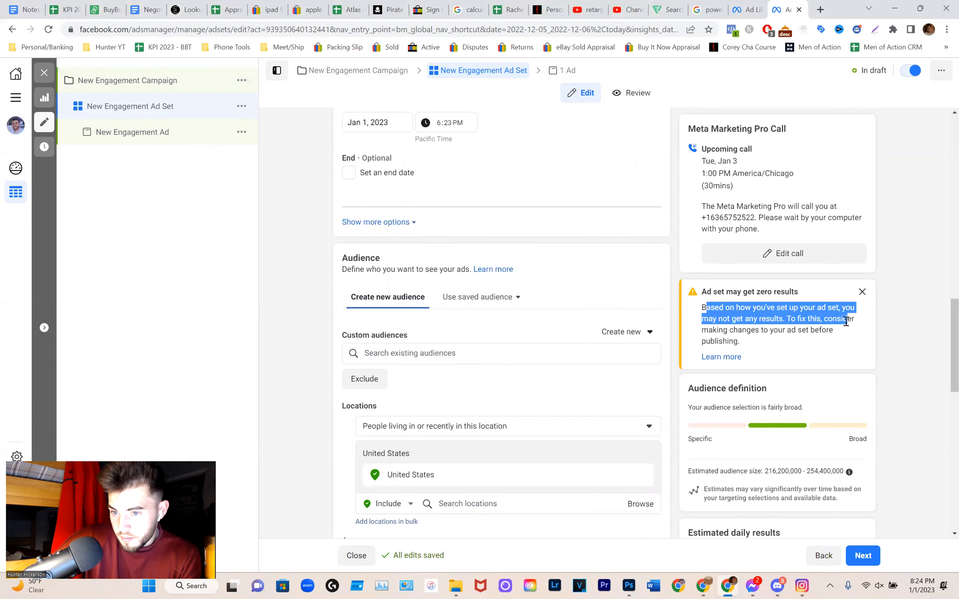
pyautogui.click(862, 291)
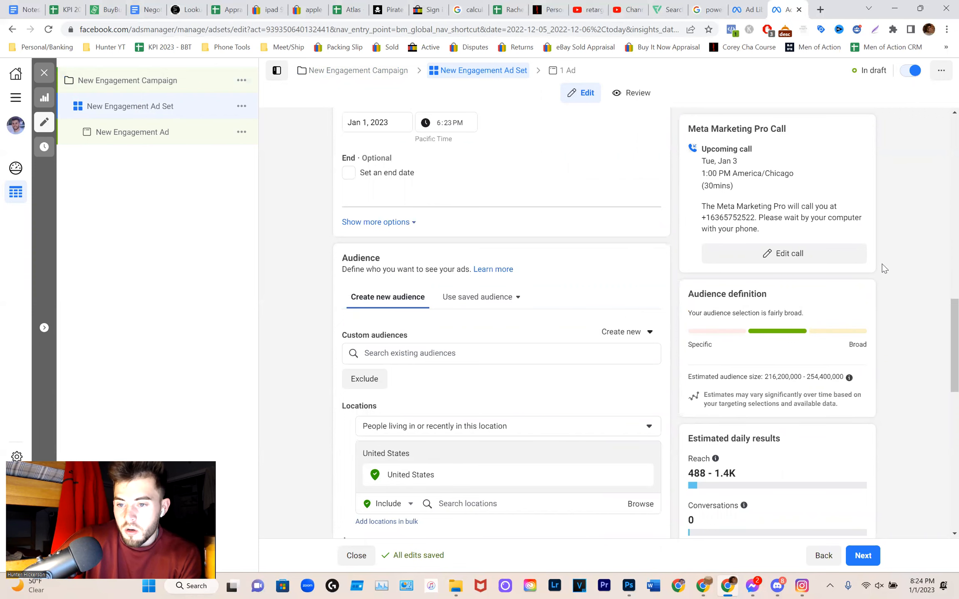
# Step: Change the audience location from the whole country to St. Louis, Missouri, and continue to the ad settings
pyautogui.scroll(-3, 439, 308)
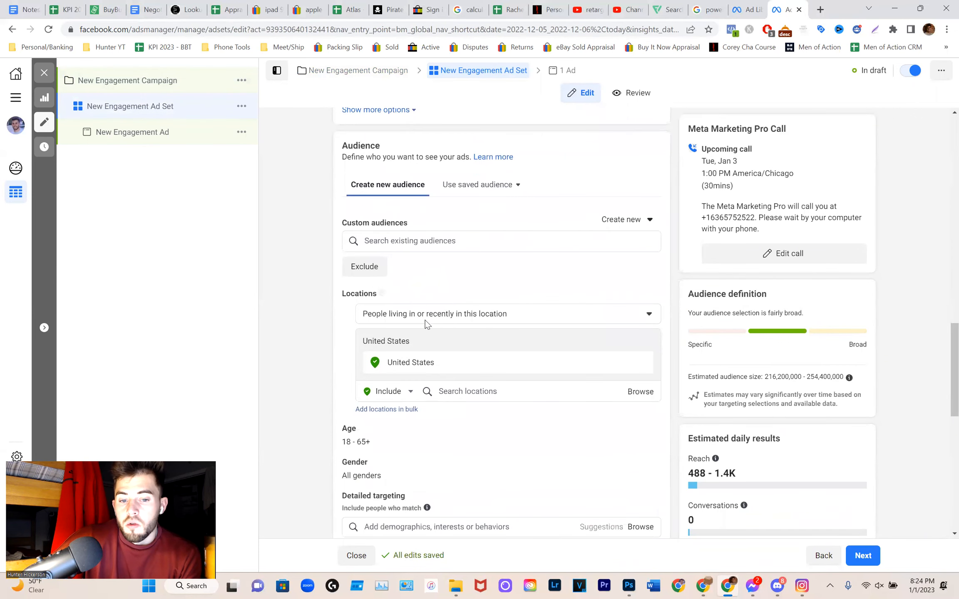
pyautogui.click(468, 392)
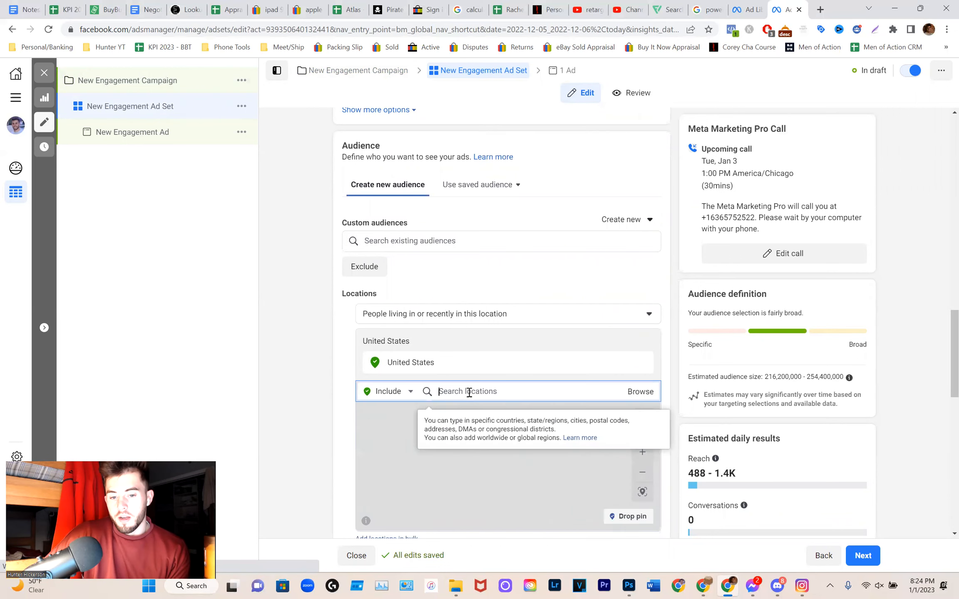
pyautogui.write('st louis')
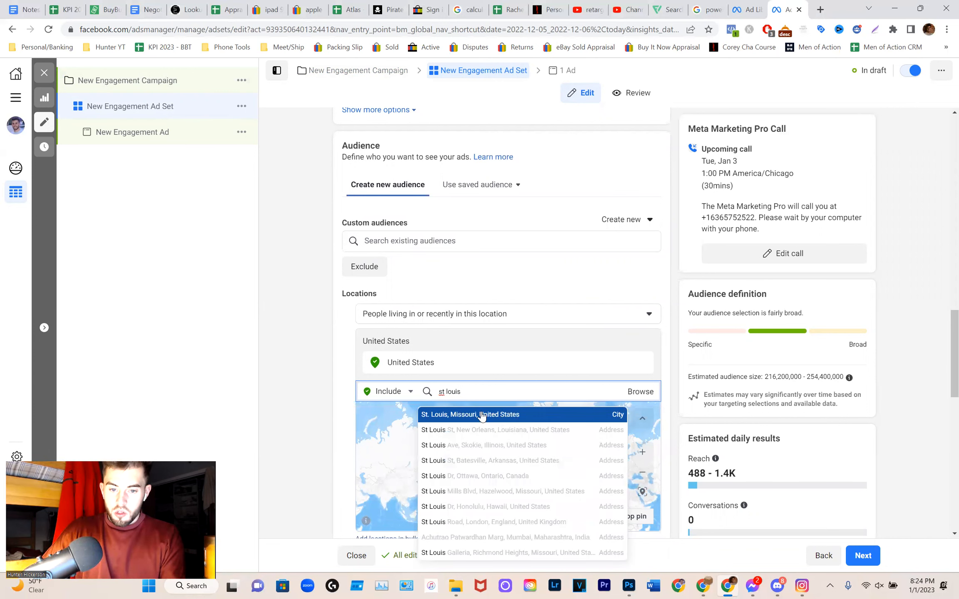
pyautogui.click(482, 415)
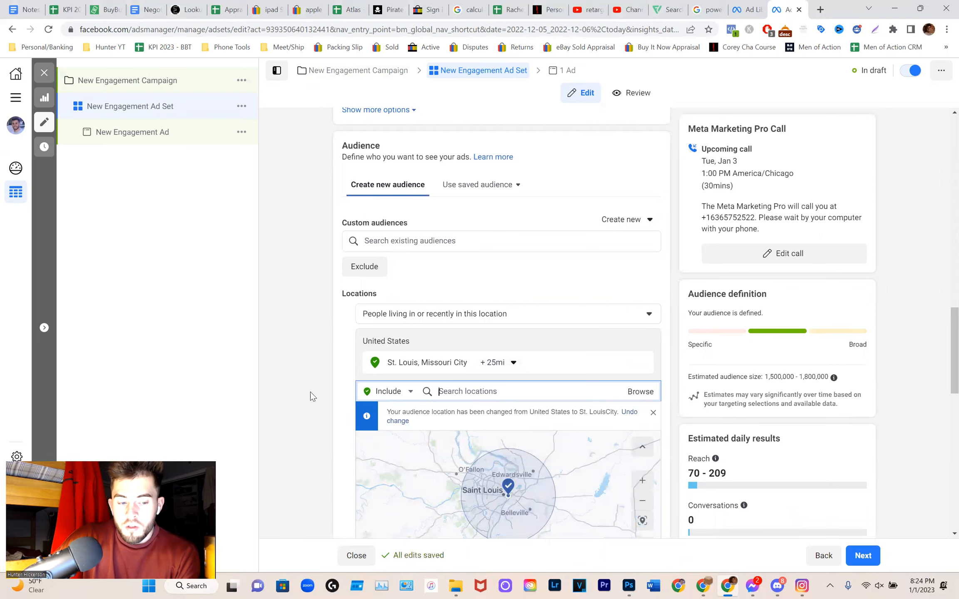
pyautogui.scroll(-1, 450, 385)
pyautogui.scroll(-2, 452, 391)
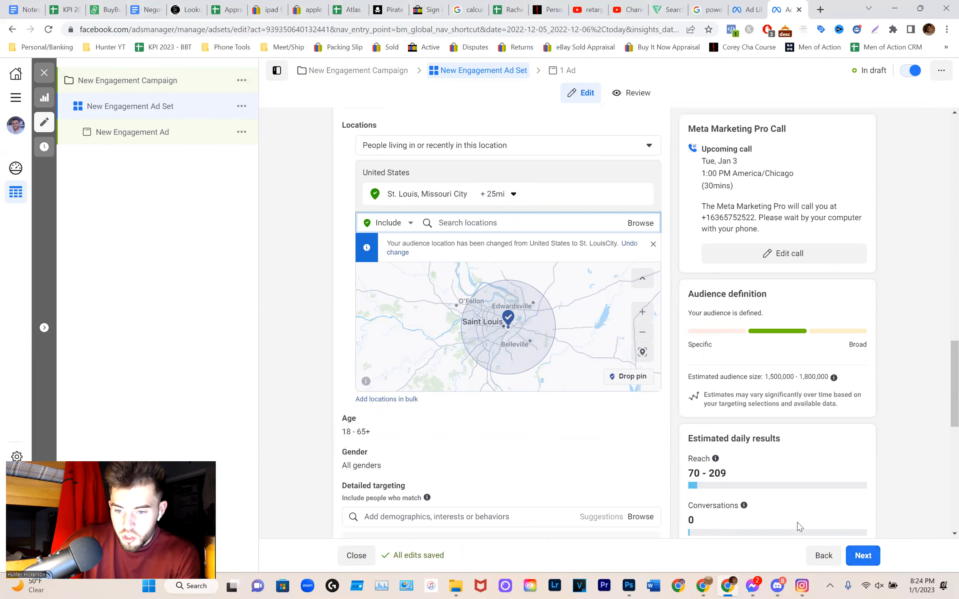
pyautogui.click(859, 556)
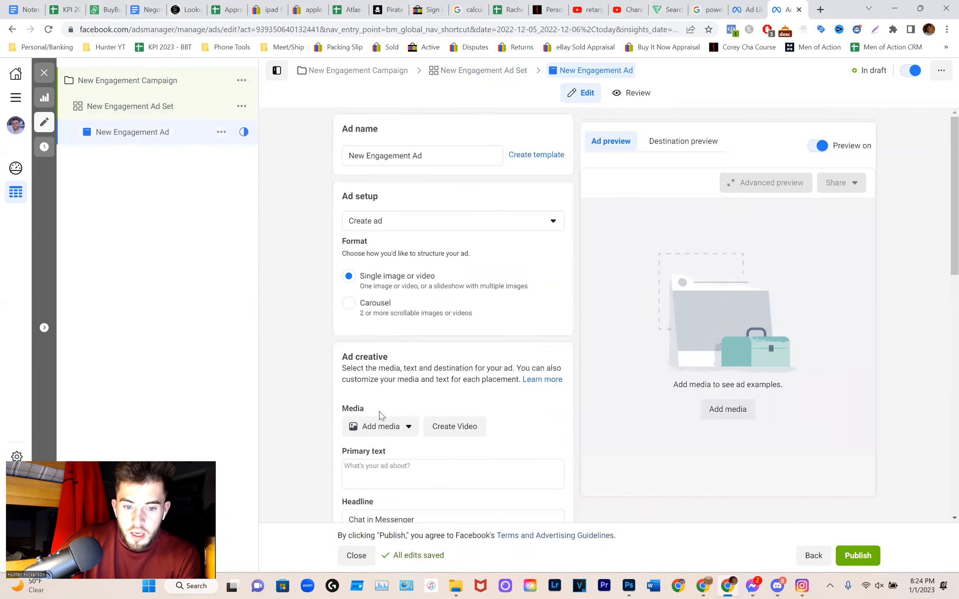
# Step: Add the account image 2.png as the ad creative's media
pyautogui.click(343, 427)
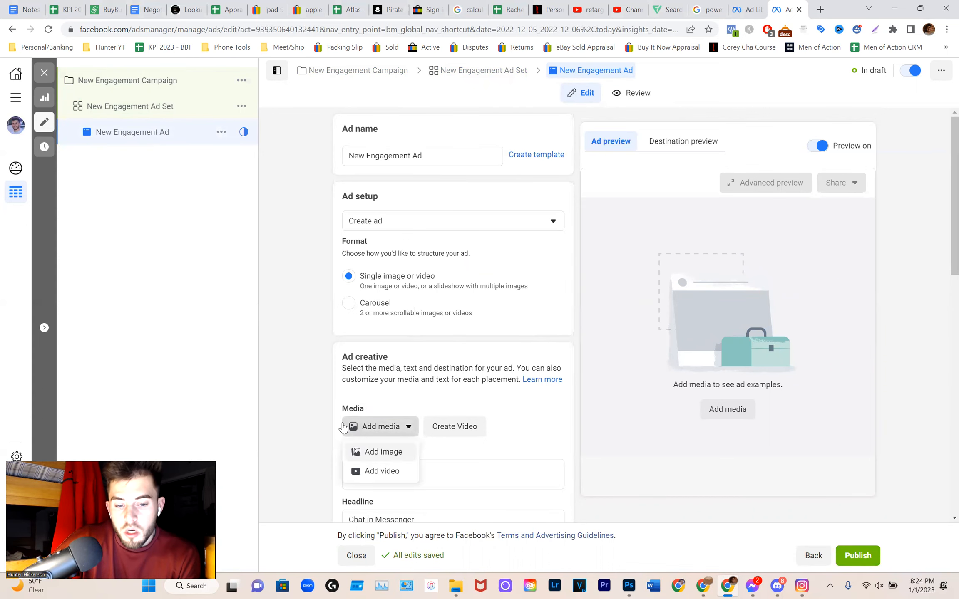
pyautogui.click(350, 452)
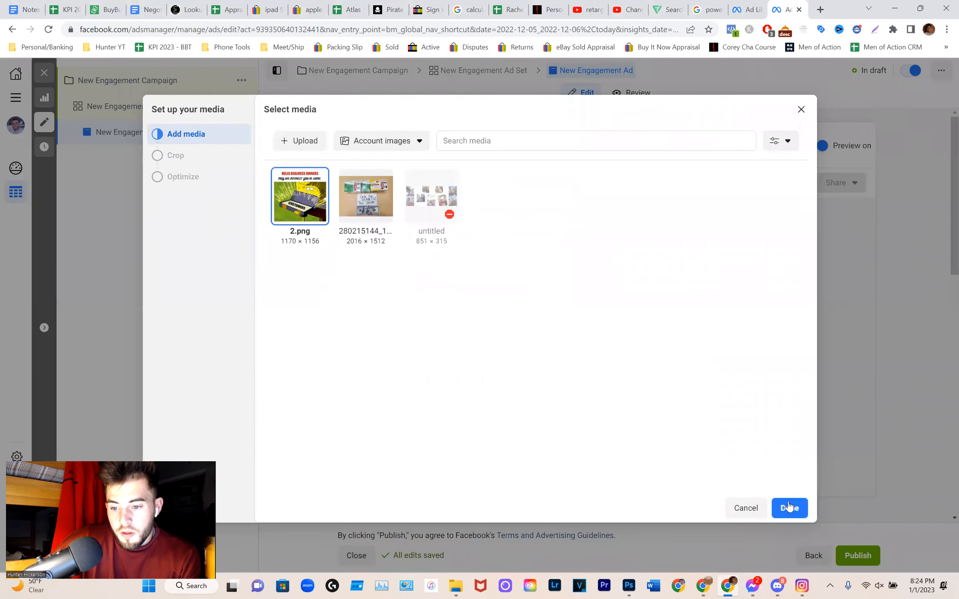
pyautogui.click(789, 505)
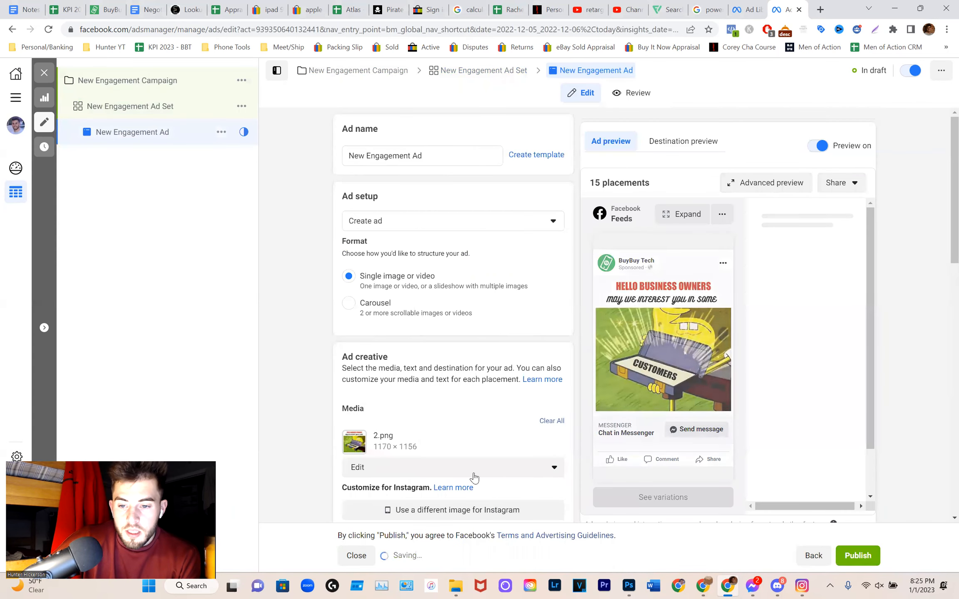
# Step: Write the primary text as separate lines: "Hey St. Louis and nearby areas!", "We offer..." and "Call/text" followed by the business phone number
pyautogui.scroll(-5, 474, 479)
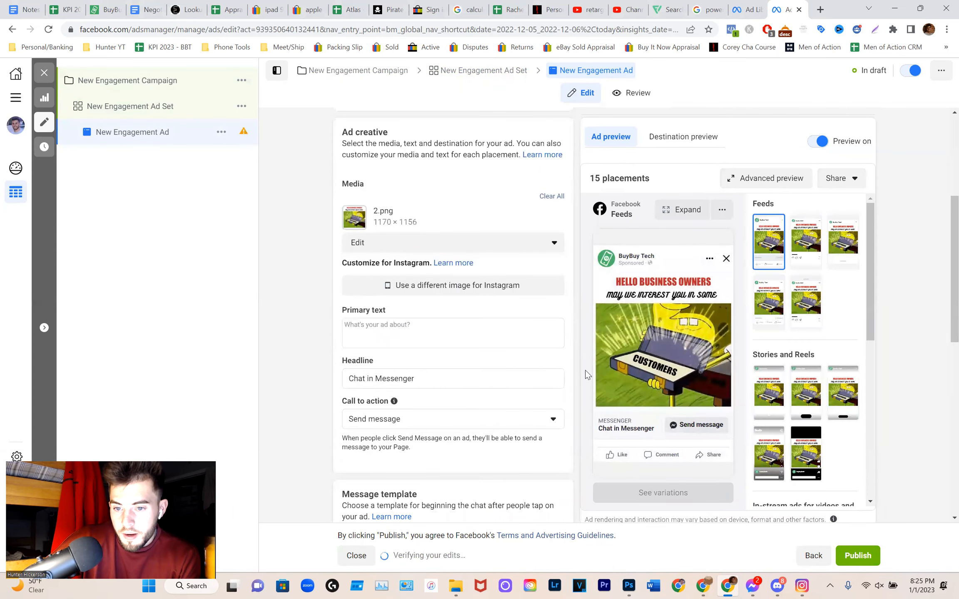
pyautogui.click(414, 335)
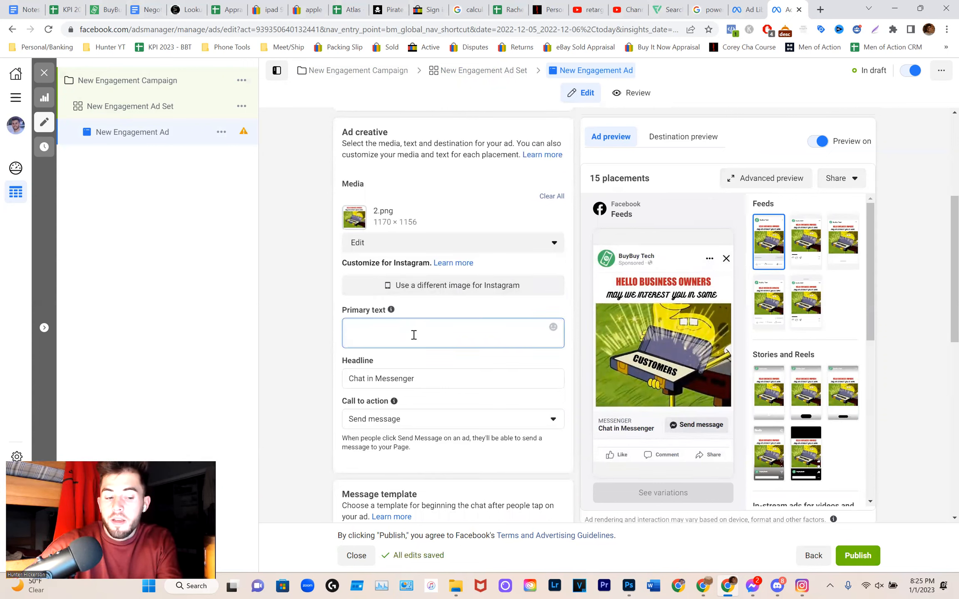
pyautogui.write('Hey St. Louis and nearby a')
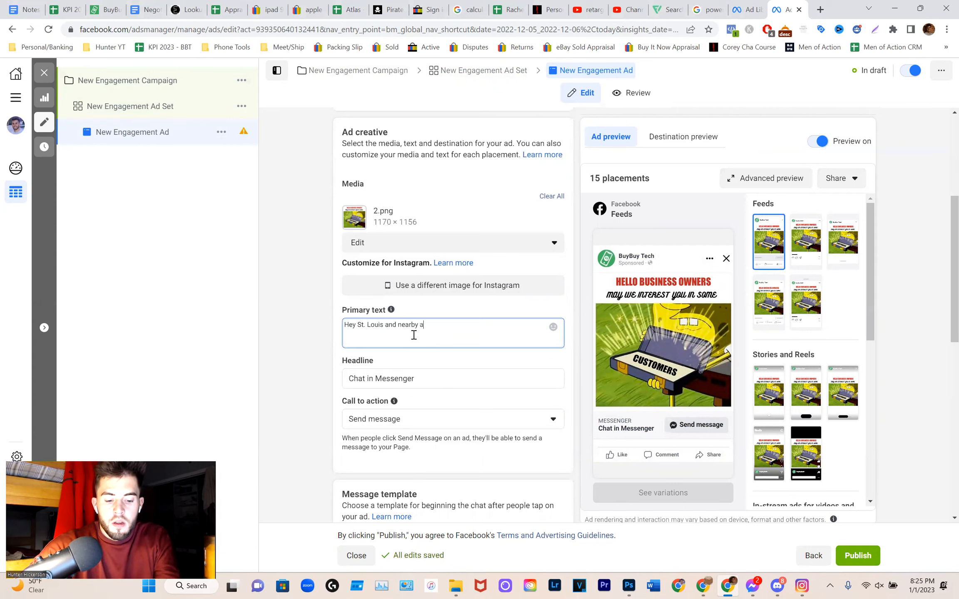
pyautogui.write('reas')
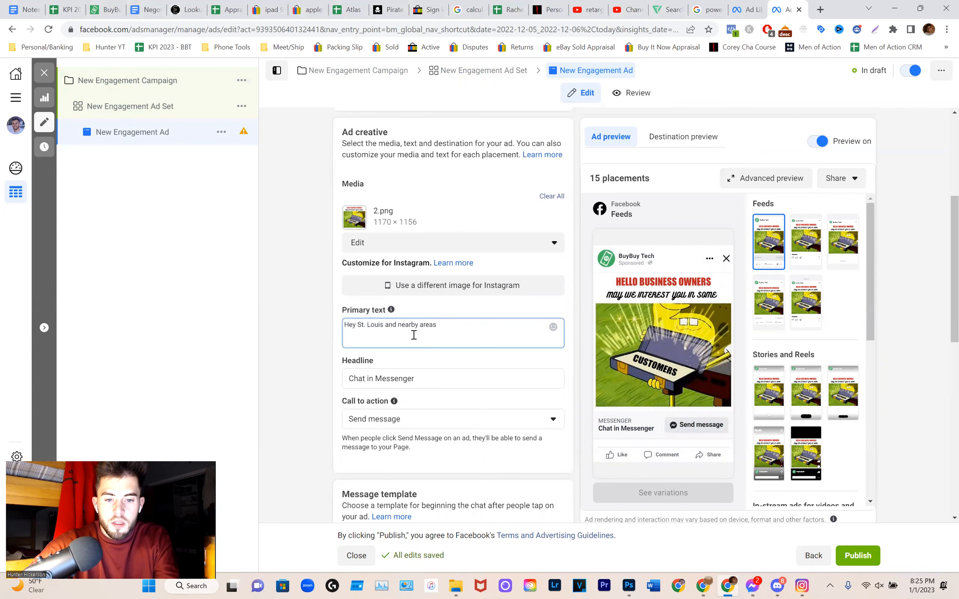
pyautogui.write('!')
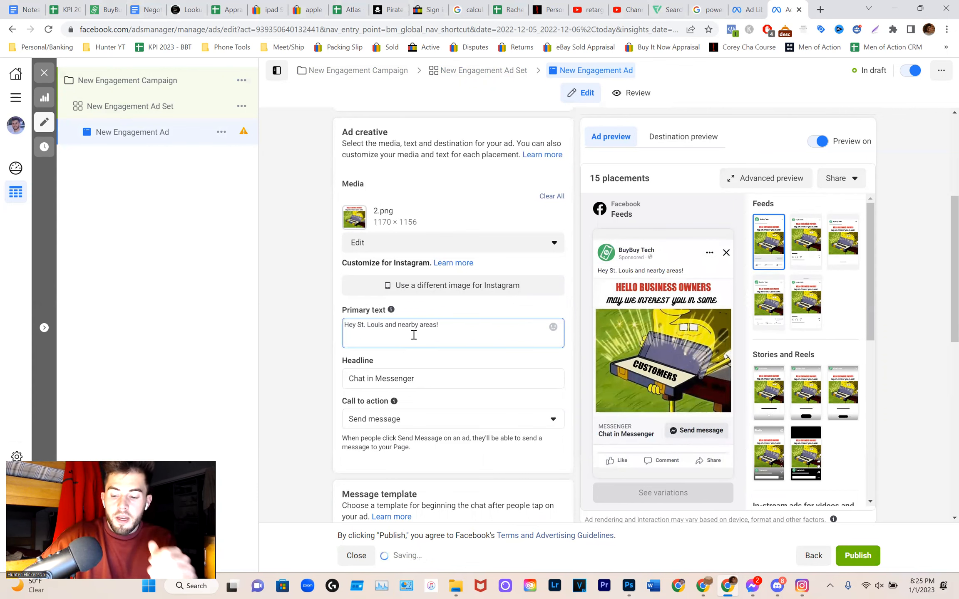
pyautogui.press('Return')
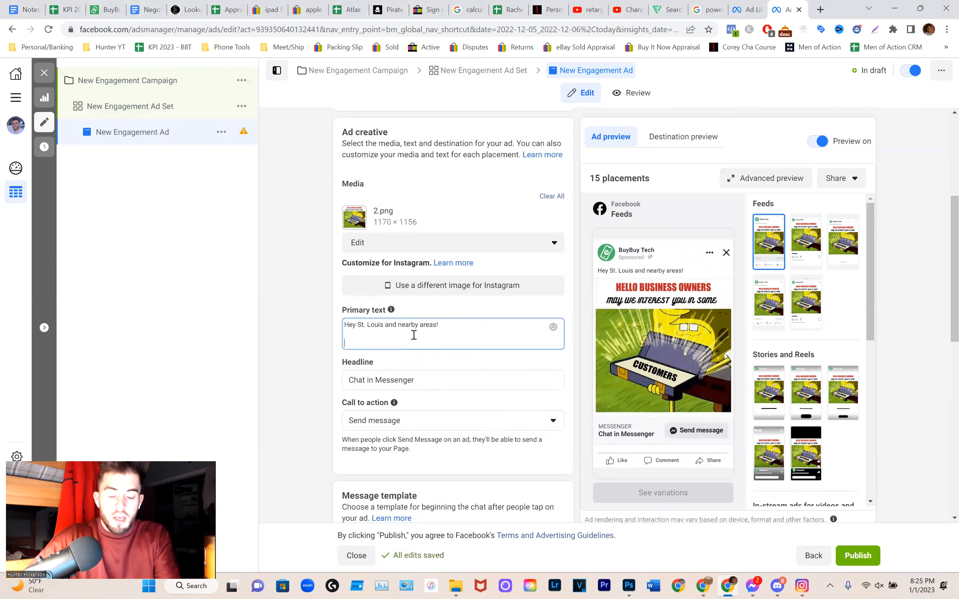
pyautogui.write('We offer...')
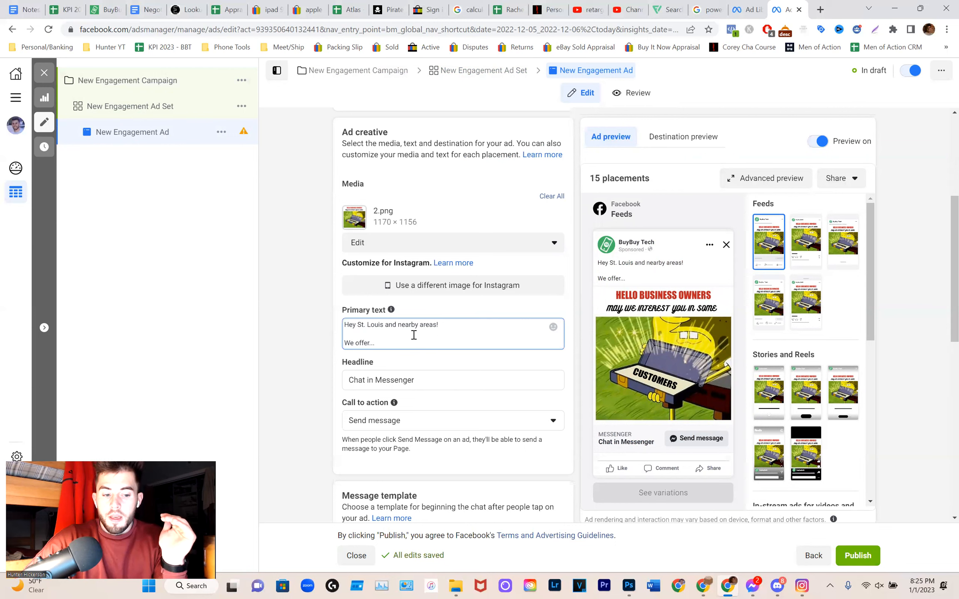
pyautogui.press('Return')
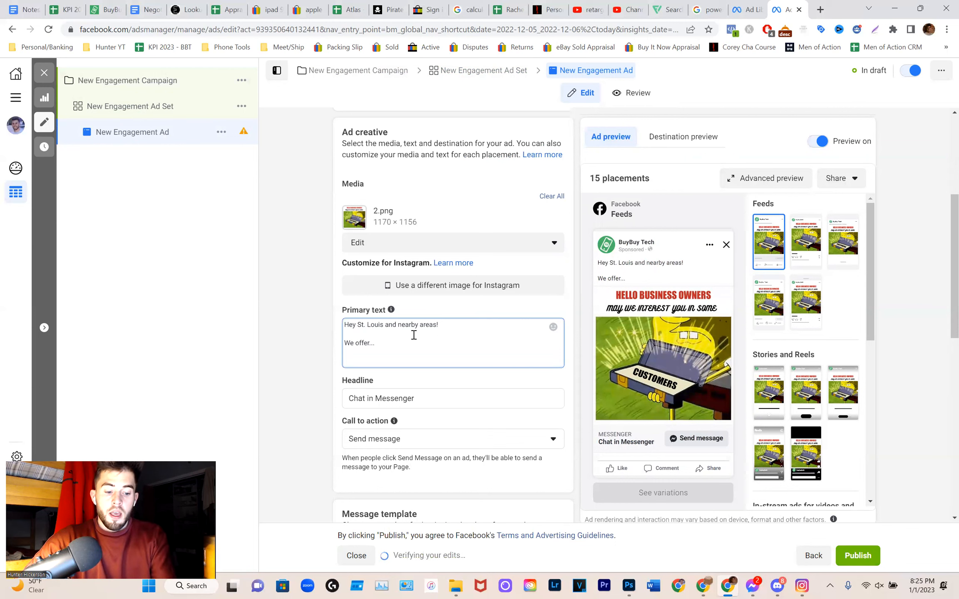
pyautogui.write('Call/text 555-555-5555')
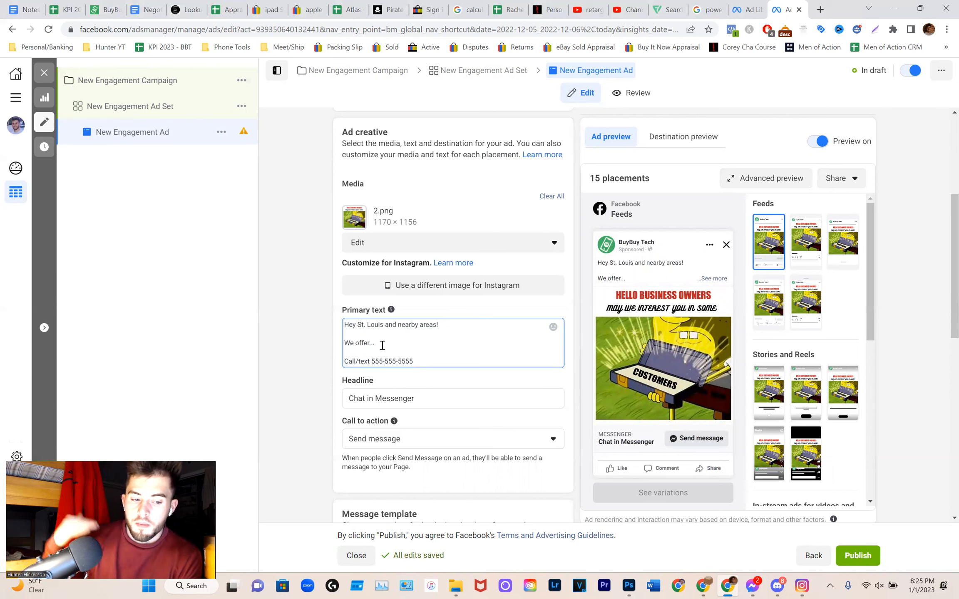
# Step: Replace the ad's headline with a copy of the "Call/text" phone number line from the primary text
pyautogui.click(370, 397)
pyautogui.click(415, 360)
pyautogui.moveTo(416, 360); pyautogui.dragTo(323, 366)
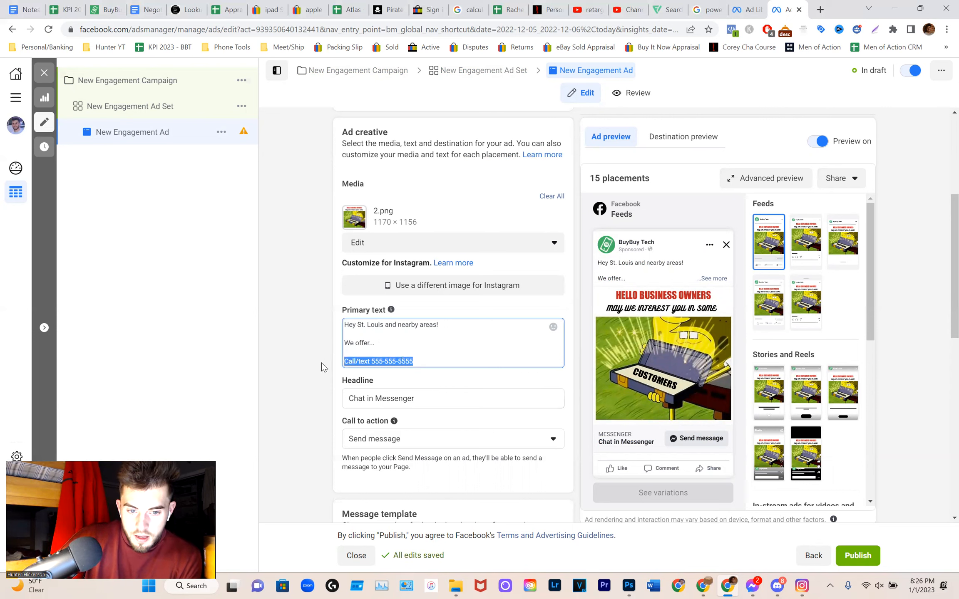
pyautogui.rightClick(368, 357)
pyautogui.click(395, 186)
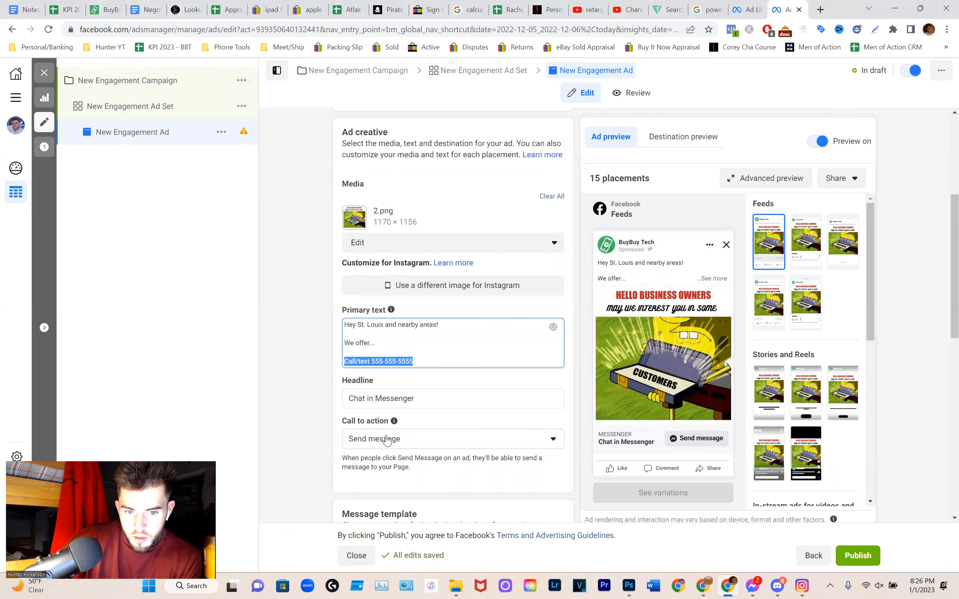
pyautogui.click(393, 398)
pyautogui.tripleClick(394, 398)
pyautogui.rightClick(393, 399)
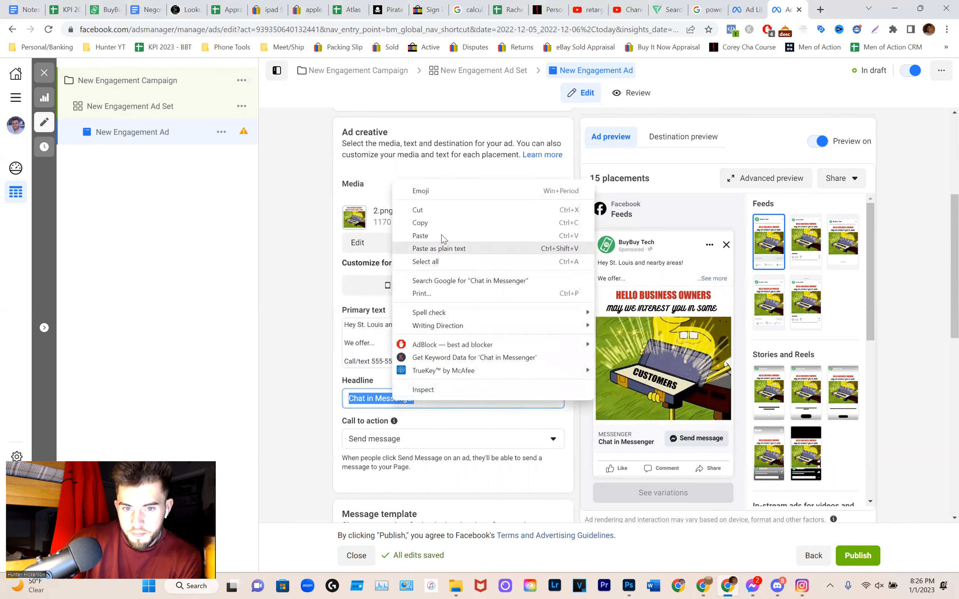
pyautogui.click(420, 236)
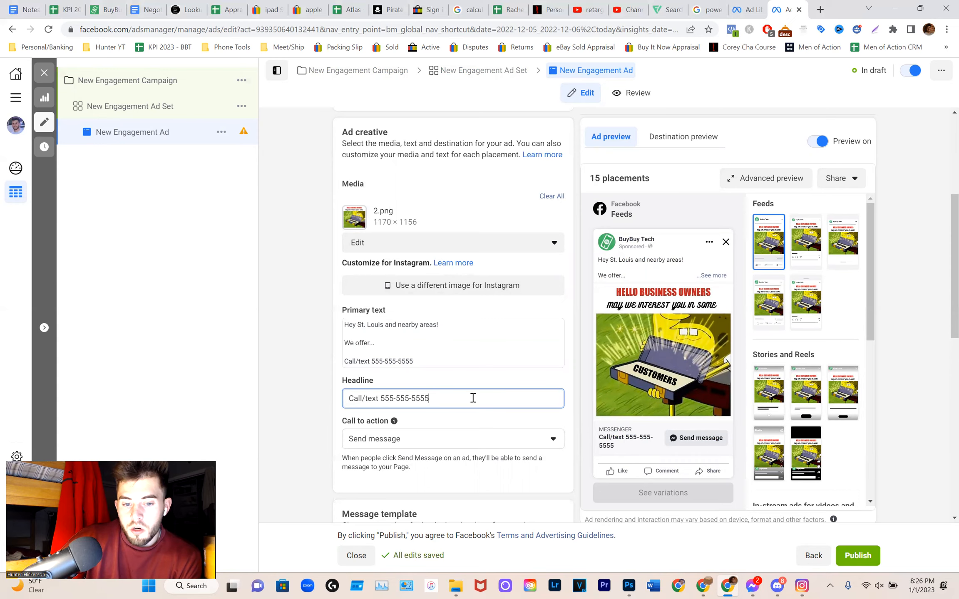
# Step: Duplicate the engagement ad into 4 copies within the original campaign
pyautogui.scroll(-8, 472, 398)
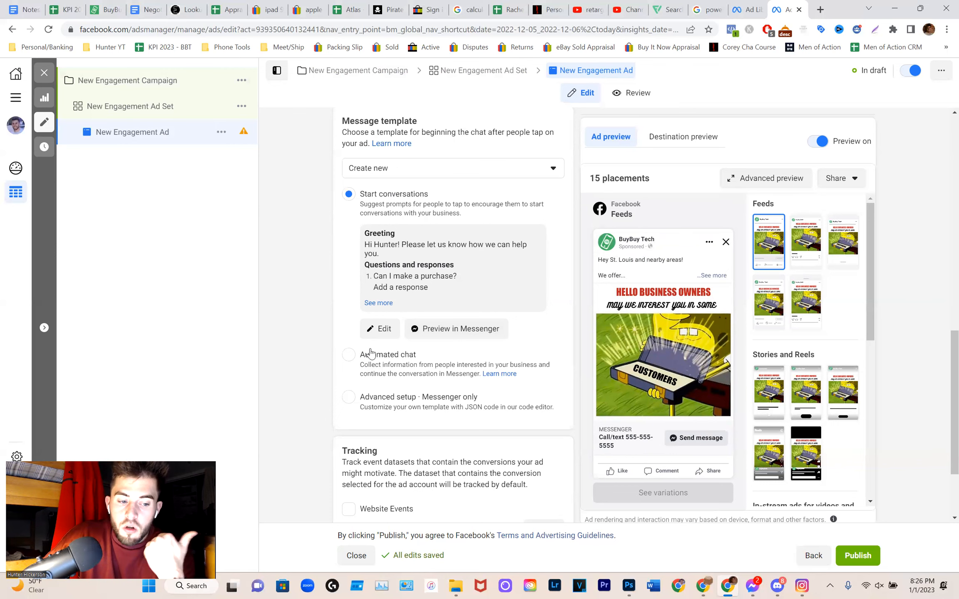
pyautogui.scroll(-2, 368, 328)
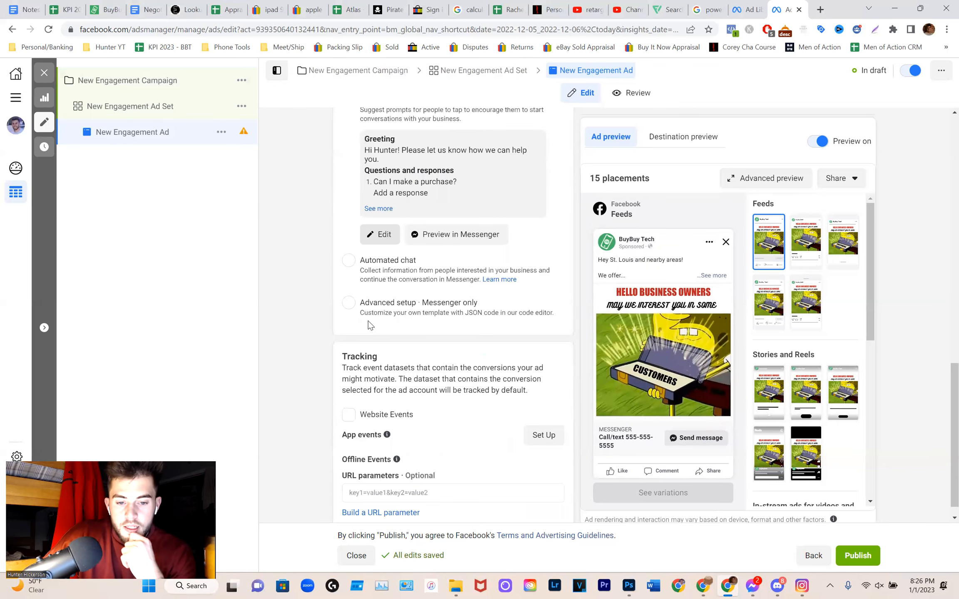
pyautogui.scroll(-1, 369, 322)
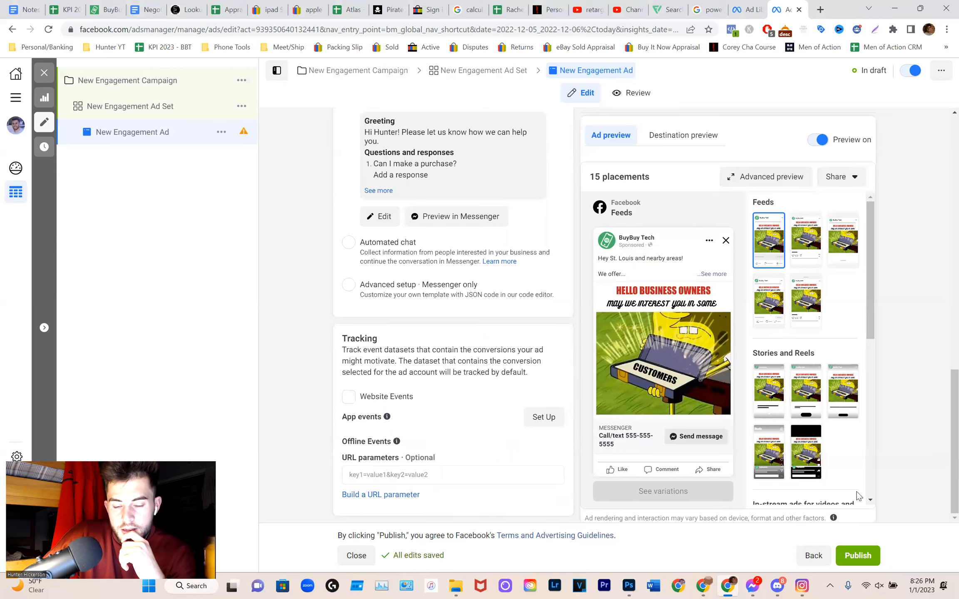
pyautogui.click(221, 132)
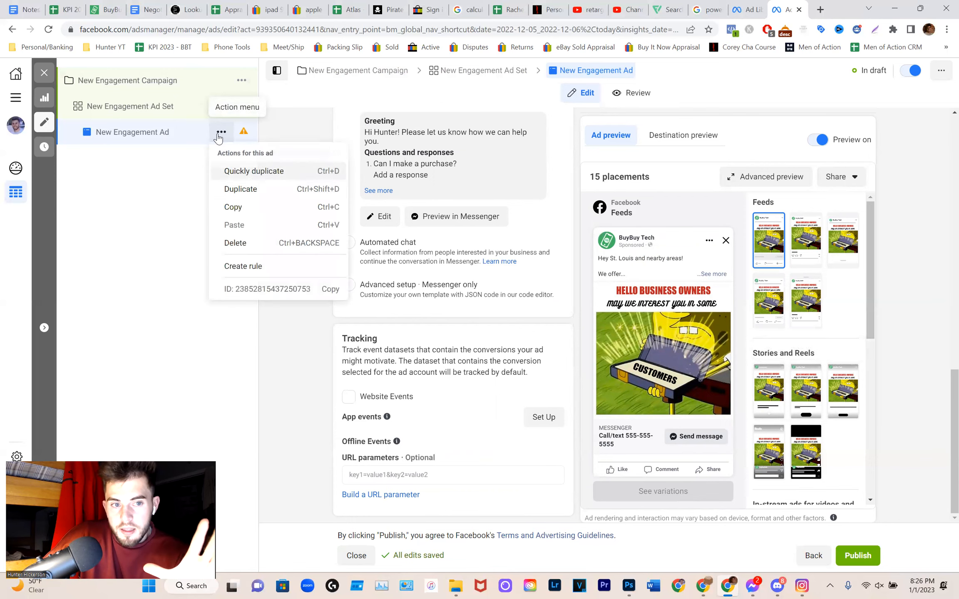
pyautogui.click(267, 193)
pyautogui.click(457, 412)
pyautogui.write('4')
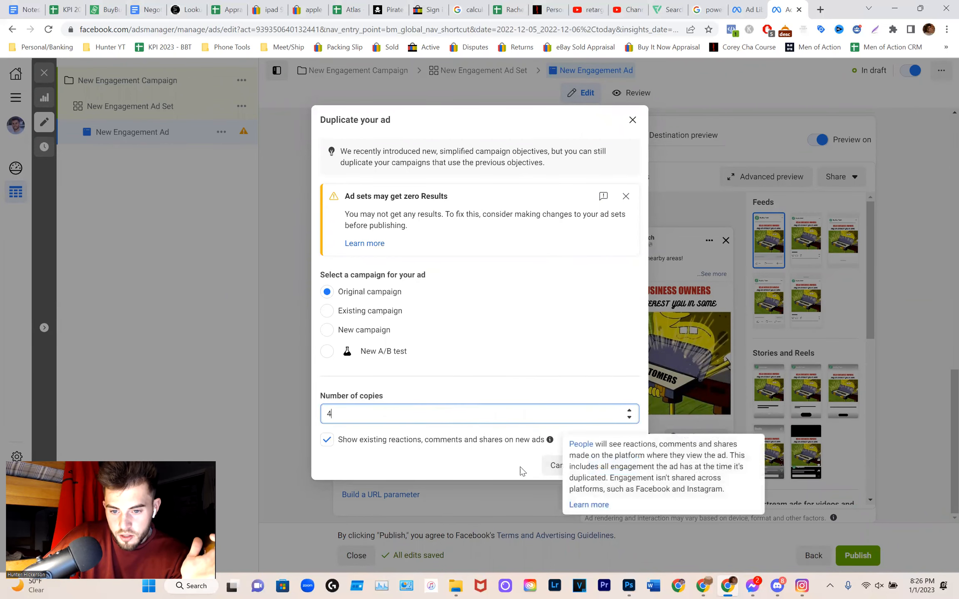
pyautogui.click(620, 464)
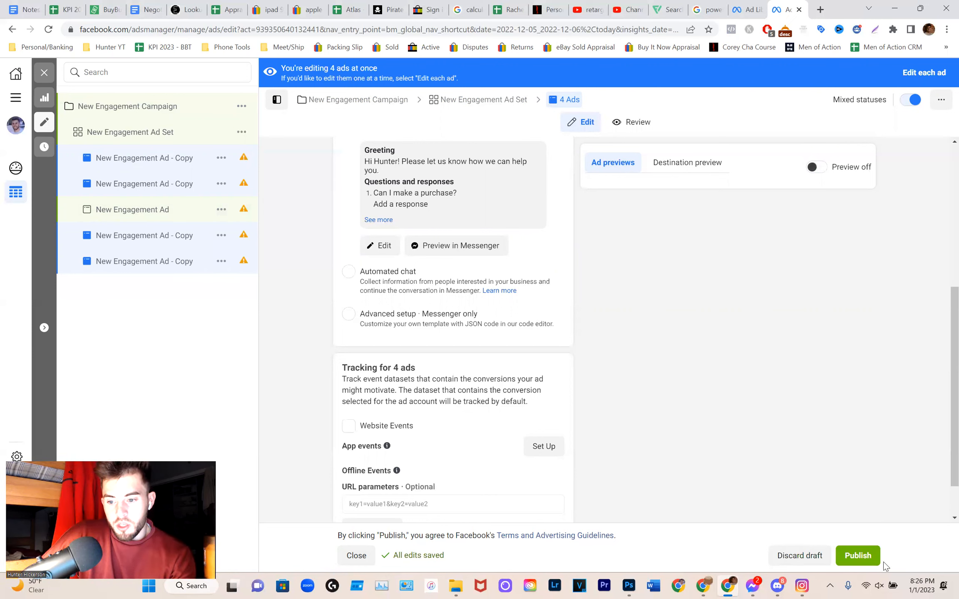
# Step: Leave the ad editor, review the draft items awaiting publication, and close the review without publishing
pyautogui.click(44, 73)
pyautogui.click(852, 72)
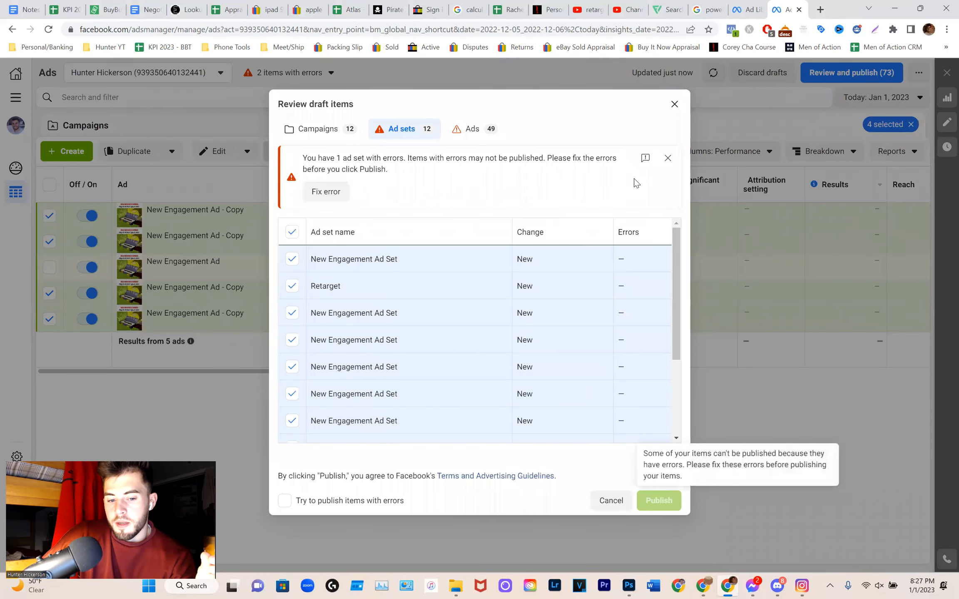
pyautogui.click(675, 105)
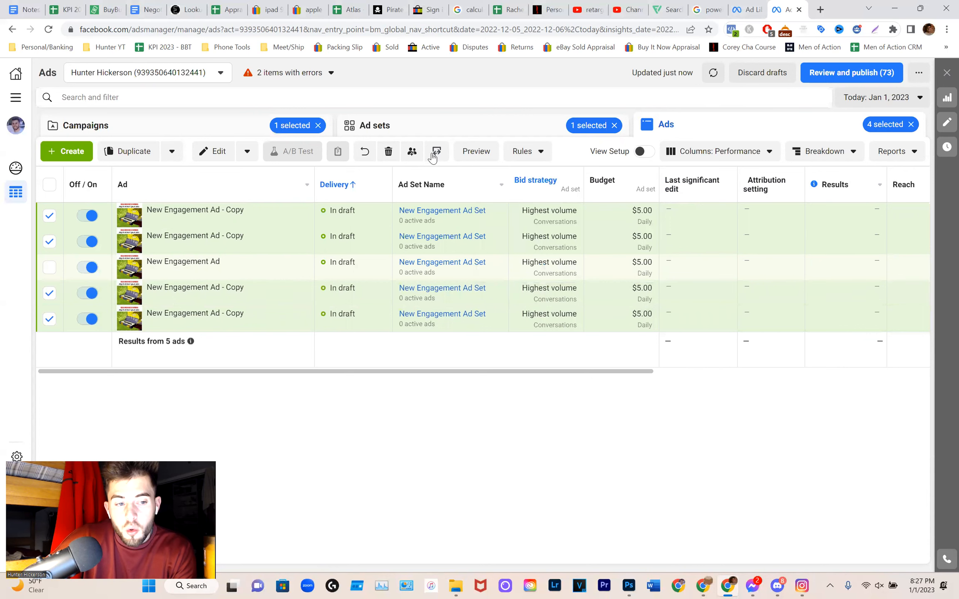
# Step: Deselect the ad copies in the ads list
pyautogui.click(50, 216)
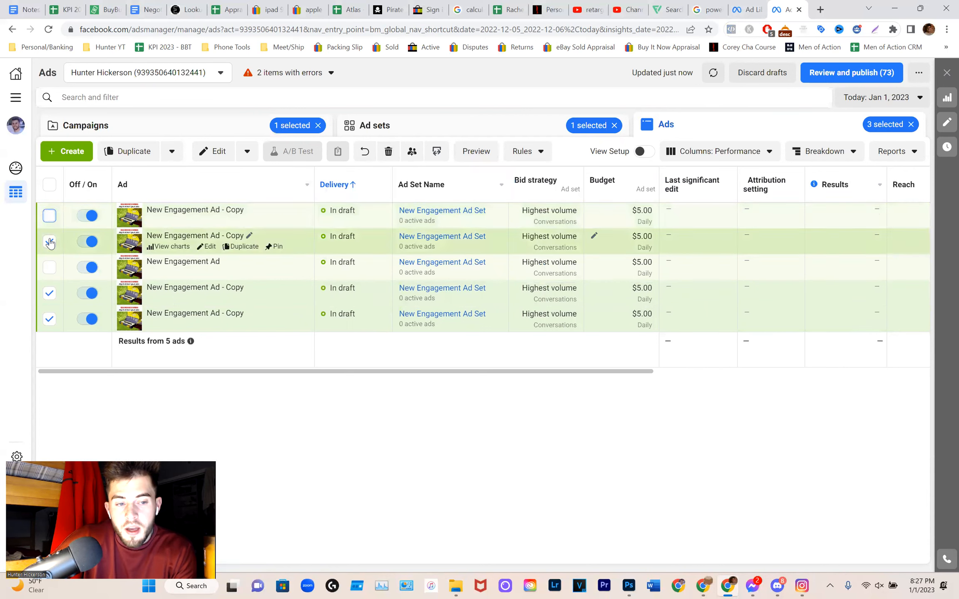
pyautogui.click(50, 242)
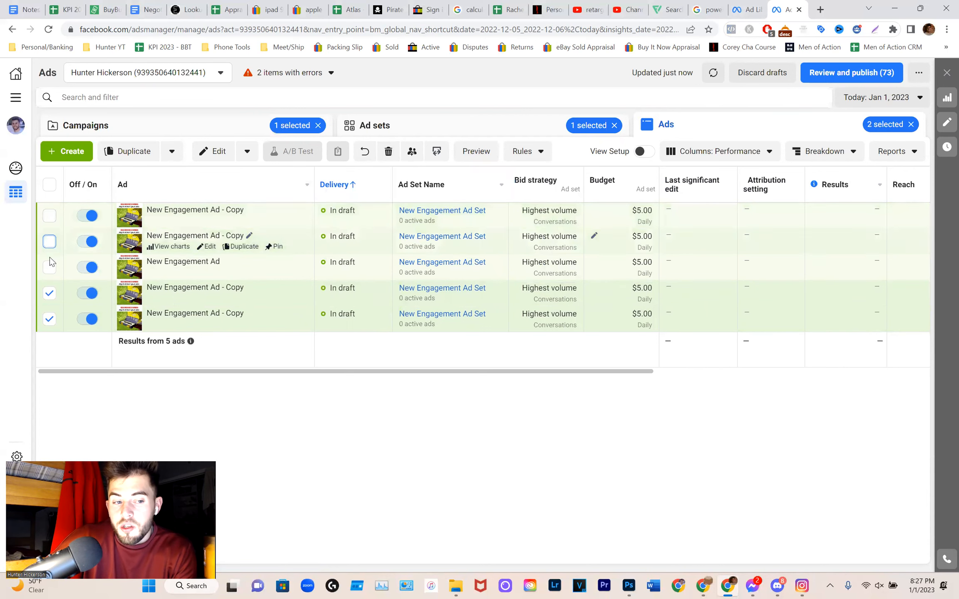
pyautogui.click(50, 320)
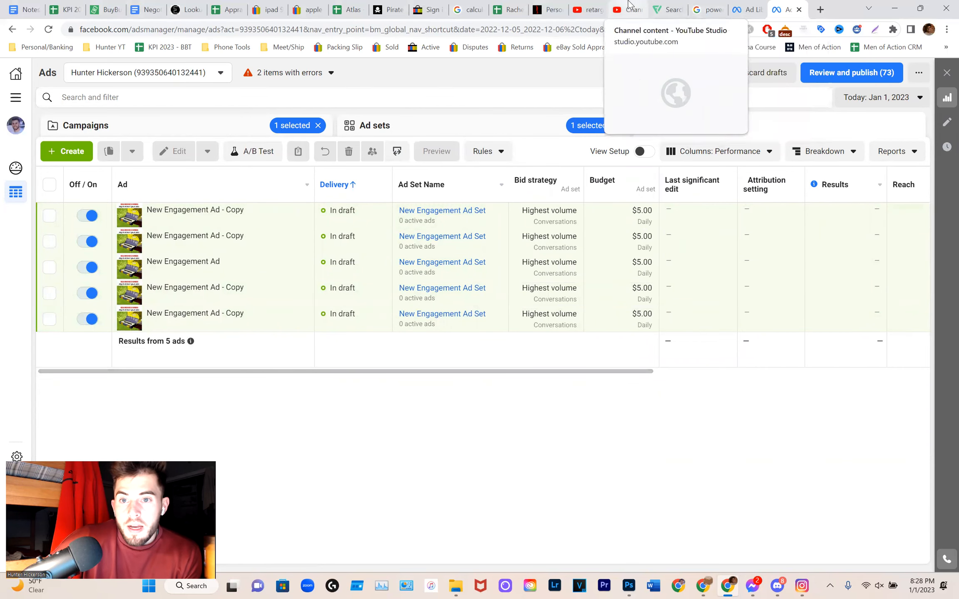
# Step: Switch to YouTube and look through the channel's video list and the search results for "retarget facebook ads for power washing"
pyautogui.click(615, 6)
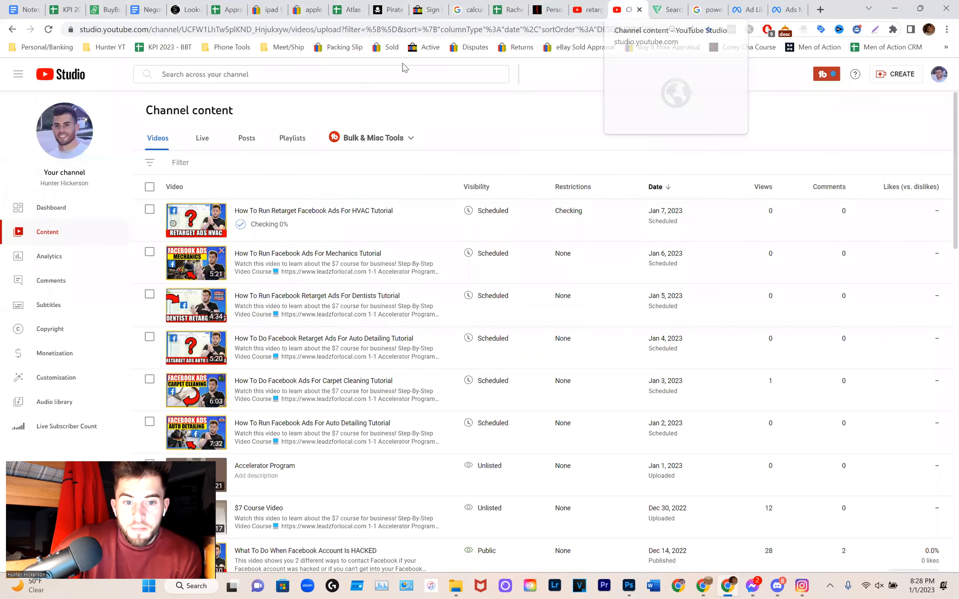
pyautogui.hotkey('ctrl', 'shift', 'Tab')
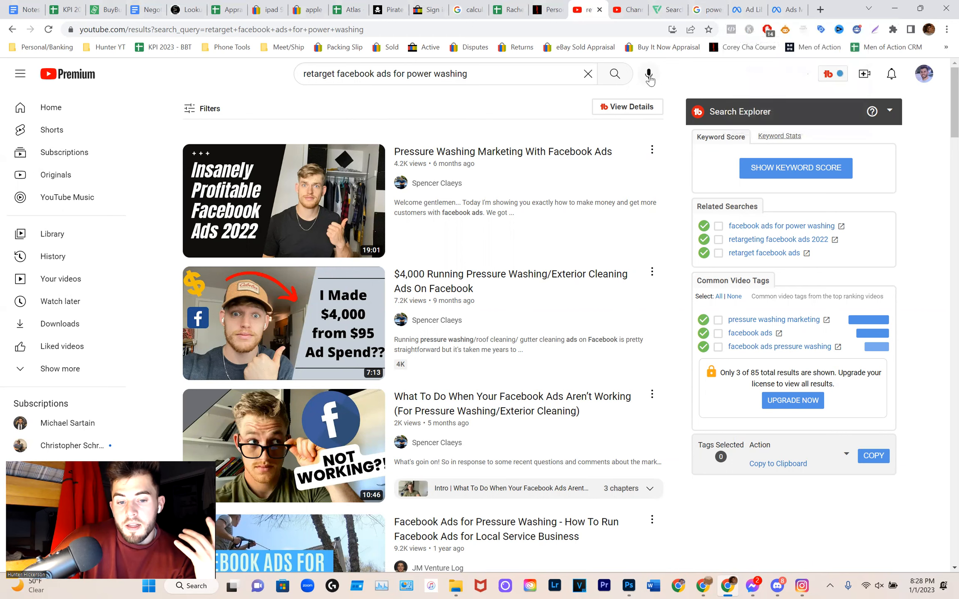
pyautogui.scroll(-3, 418, 266)
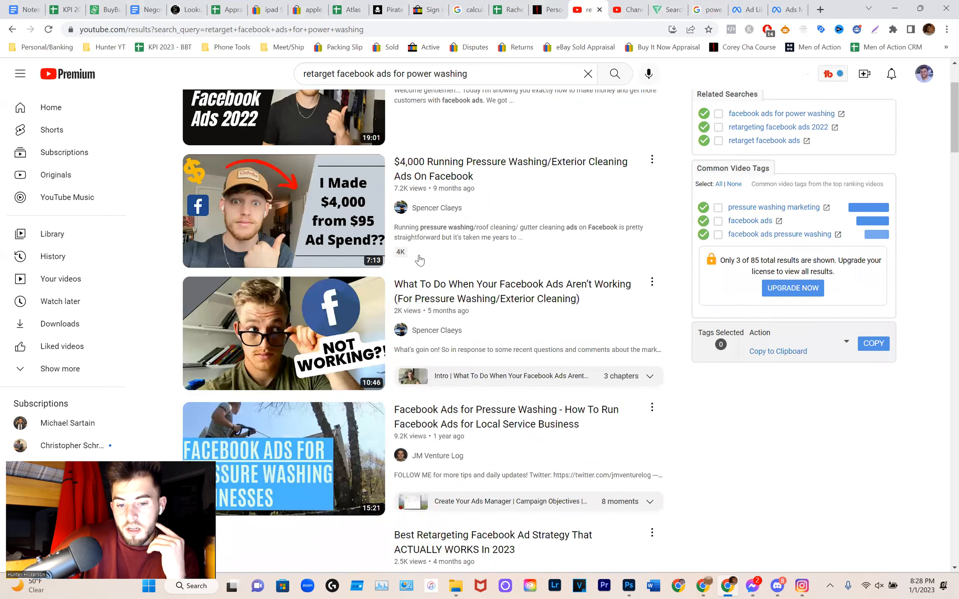
pyautogui.scroll(-4, 419, 260)
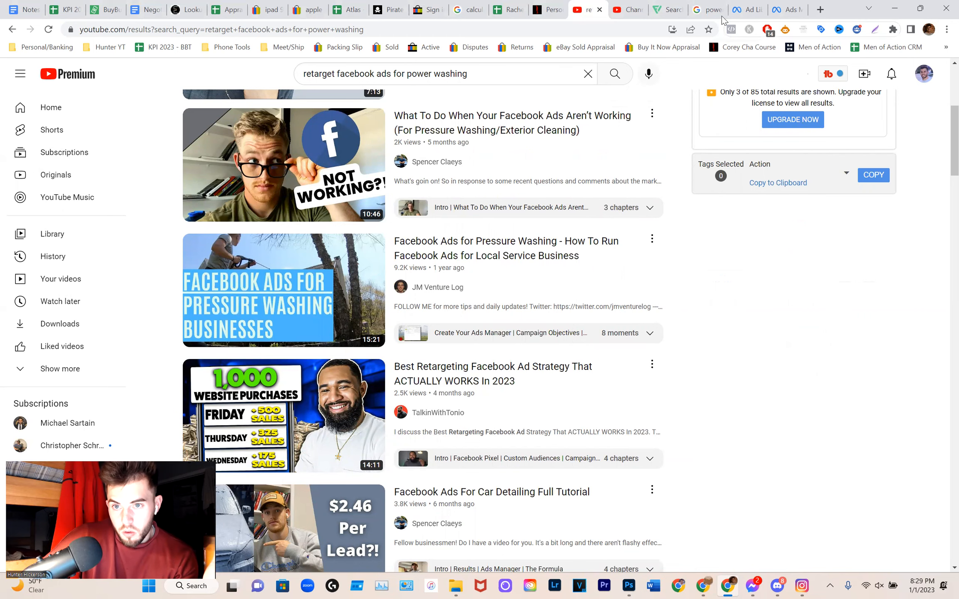
pyautogui.click(630, 9)
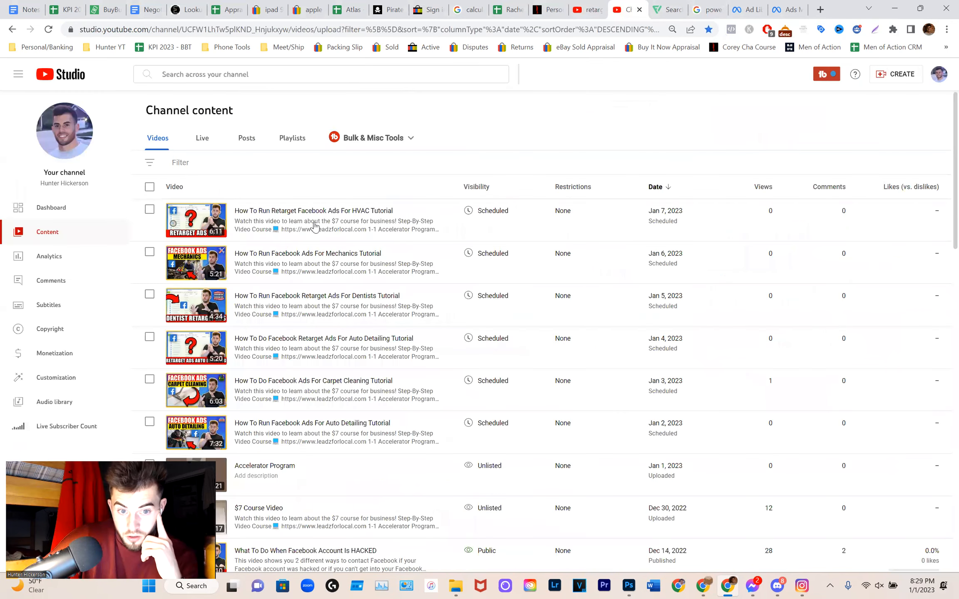